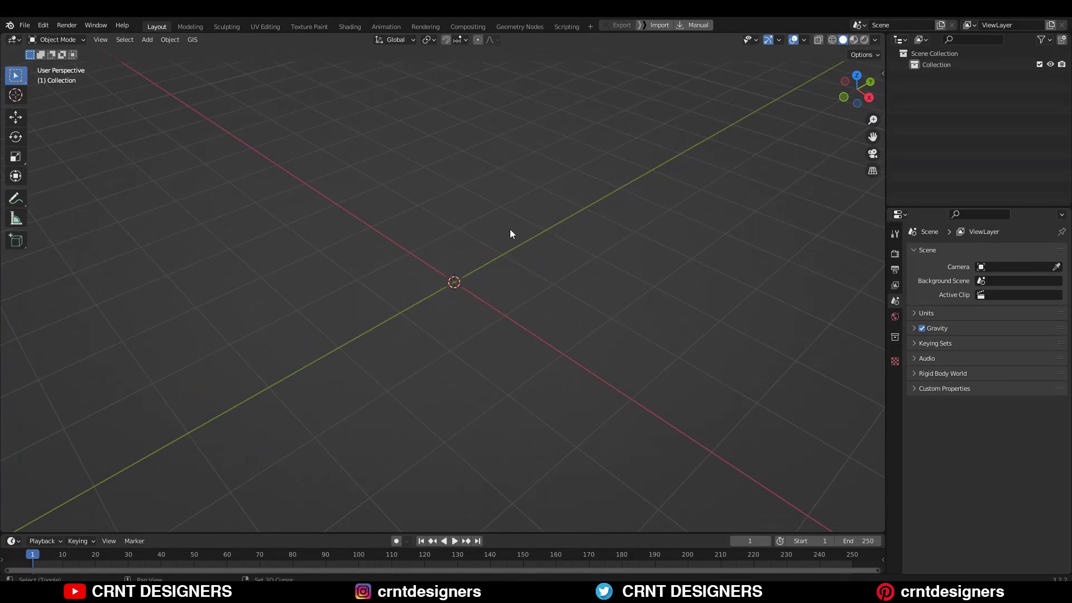
Add a plane at the origin and view it from the top
{"action": "left_click", "coordinate": [558, 245]}
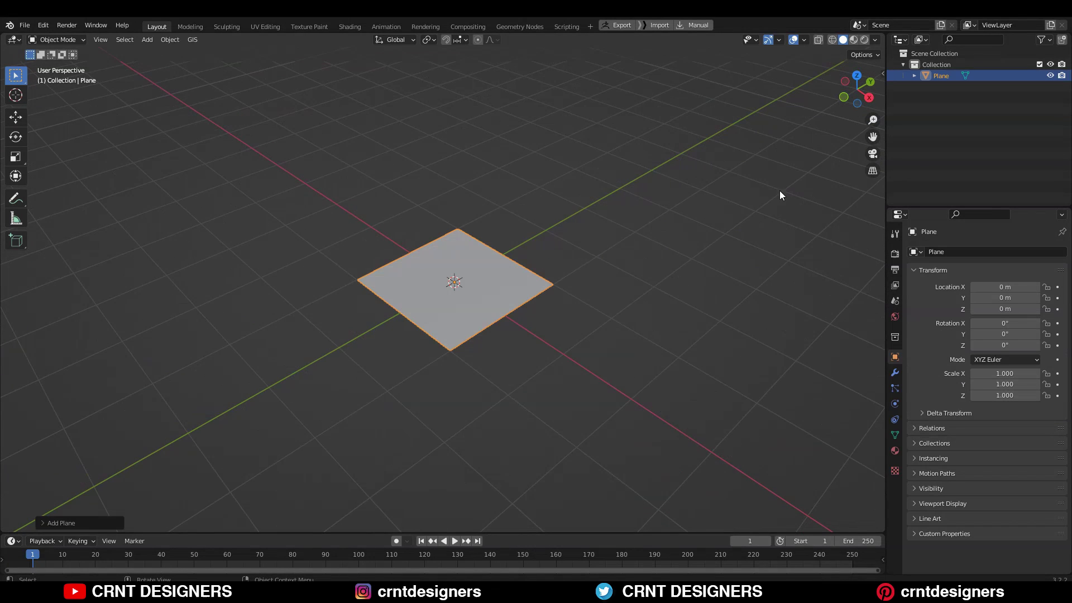
{"action": "left_click", "coordinate": [857, 74]}
{"action": "scroll", "coordinate": [502, 253], "scroll_direction": "up", "scroll_amount": 4}
Divide the plane into a grid with seven vertical and seven horizontal loop cuts
{"action": "key", "text": "Tab"}
{"action": "key", "text": "ctrl+r"}
{"action": "scroll", "coordinate": [416, 117], "scroll_direction": "up", "scroll_amount": 6}
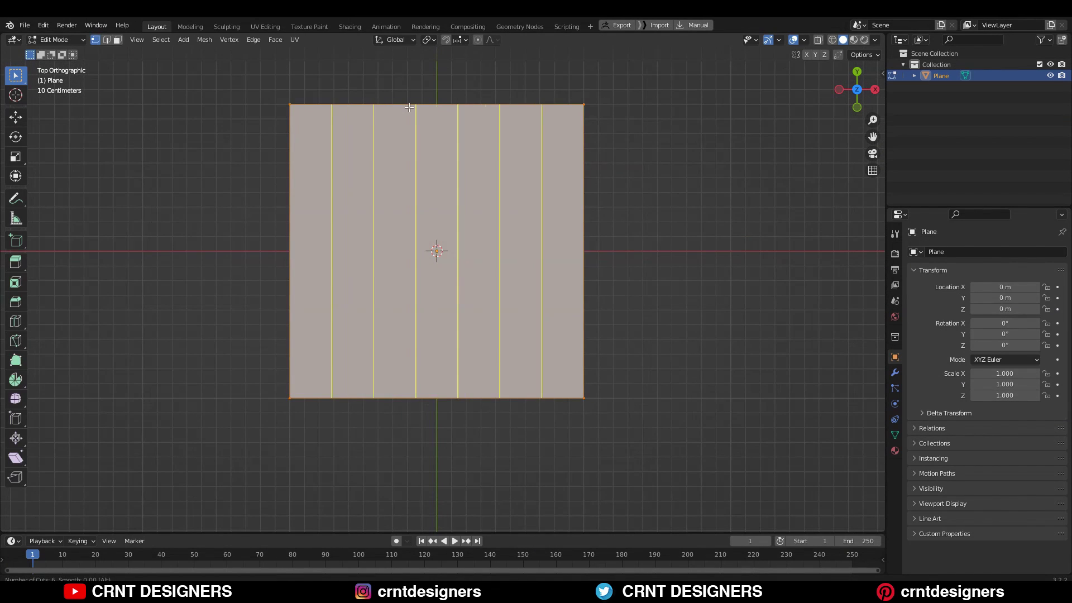
{"action": "left_click", "coordinate": [421, 116]}
{"action": "left_click", "coordinate": [53, 522]}
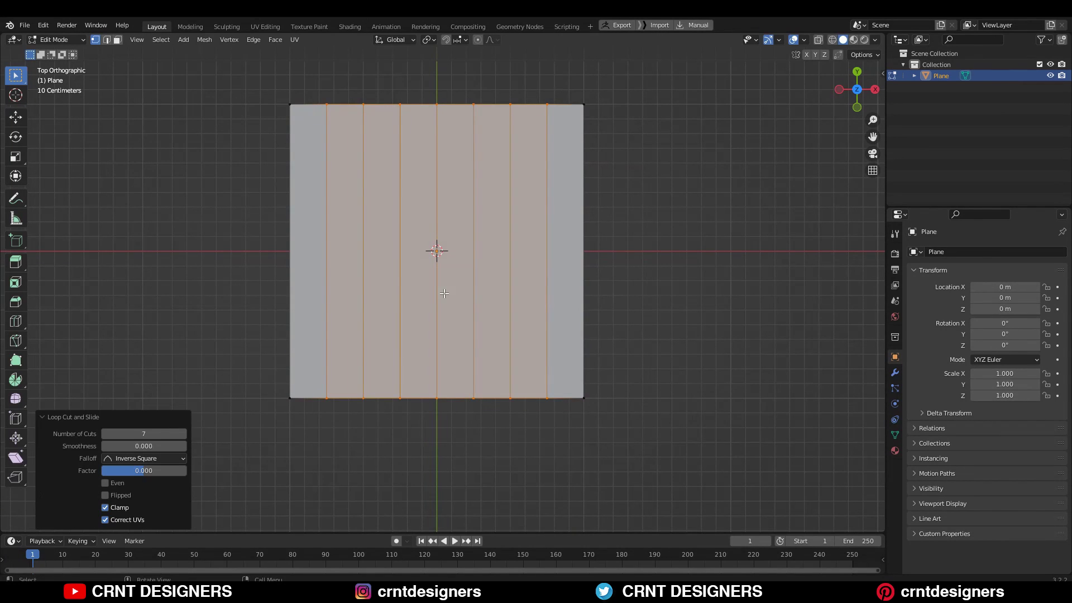
{"action": "scroll", "coordinate": [425, 236], "scroll_direction": "up", "scroll_amount": 6}
{"action": "left_click", "coordinate": [424, 235]}
{"action": "right_click", "coordinate": [424, 235]}
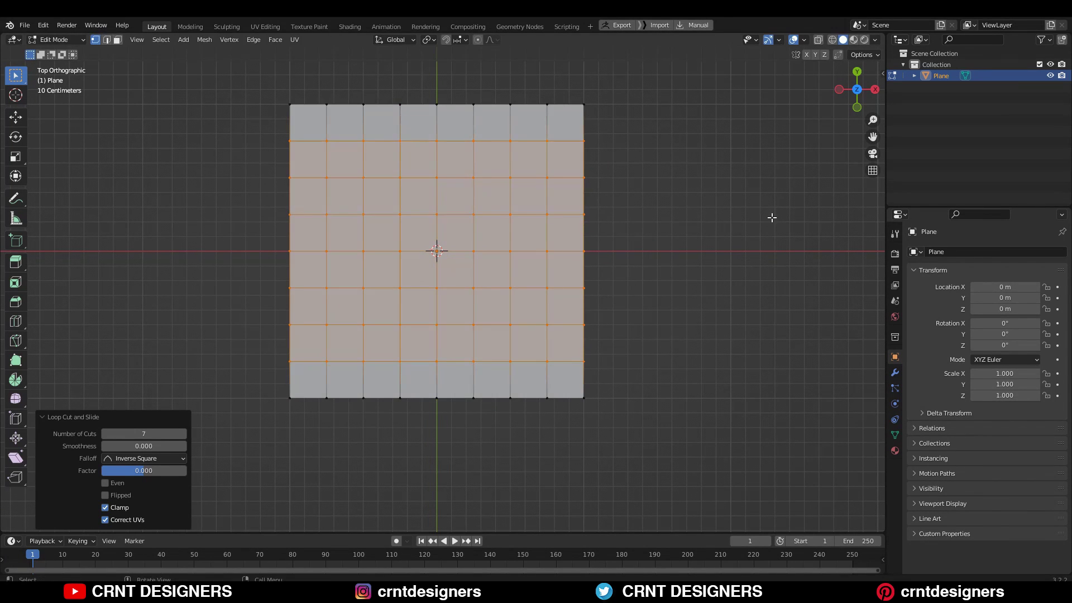
Knife-cut two mirrored slanted lines from the plane's upper edge to the second grid row, outlining a trapezoidal notch
{"action": "left_click", "coordinate": [722, 188]}
{"action": "left_click", "coordinate": [16, 340]}
{"action": "scroll", "coordinate": [385, 215], "scroll_direction": "up", "scroll_amount": 1}
{"action": "left_click", "coordinate": [395, 224]}
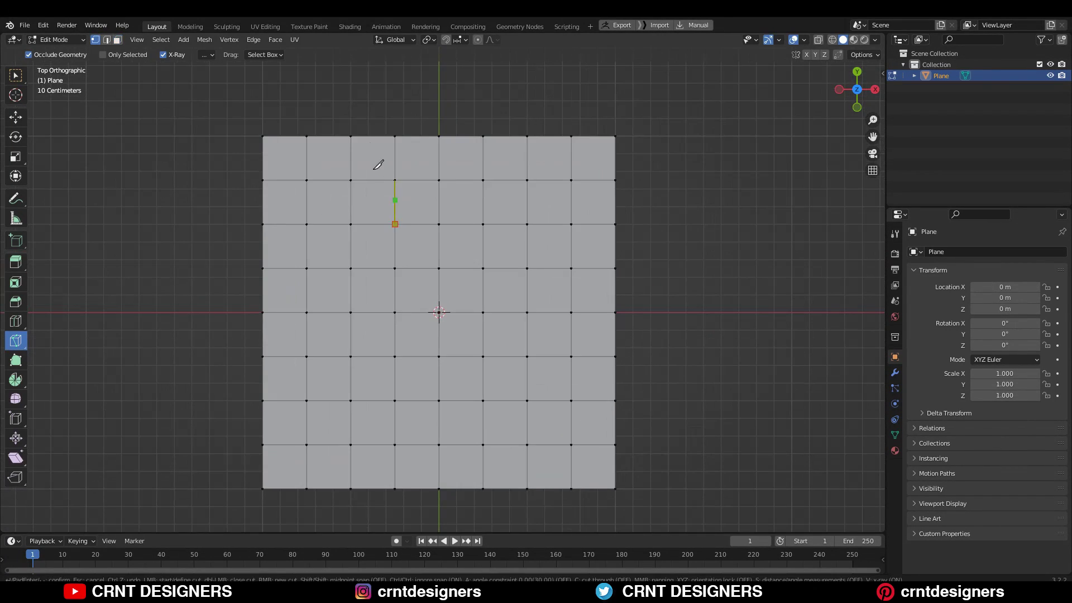
{"action": "middle_click_drag", "start_coordinate": [405, 367], "coordinate": [432, 378], "text": "shift"}
Delete the faces inside the trapezoidal outline to open the notch in the plane's upper edge
{"action": "key", "text": "3"}
{"action": "key", "text": "w"}
{"action": "left_click_drag", "start_coordinate": [398, 146], "coordinate": [453, 156]}
{"action": "key", "text": "x"}
{"action": "left_click", "coordinate": [479, 218]}
Clean up the notch's left slope by merging the stray vertex at last and dissolving the leftover grid edges
{"action": "middle_click_drag", "start_coordinate": [465, 196], "coordinate": [493, 186], "text": "shift"}
{"action": "key", "text": "2"}
{"action": "left_click", "coordinate": [409, 163]}
{"action": "left_click", "coordinate": [408, 162]}
{"action": "key", "text": "1"}
{"action": "key", "text": "m"}
{"action": "left_click", "coordinate": [439, 225]}
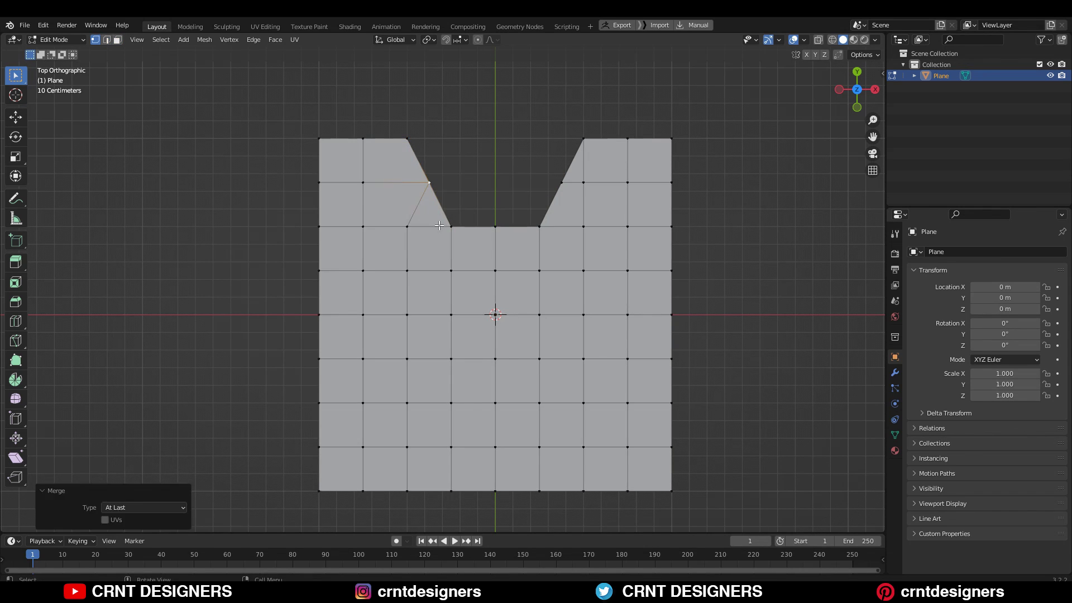
{"action": "key", "text": "2"}
{"action": "key", "text": "ctrl+x"}
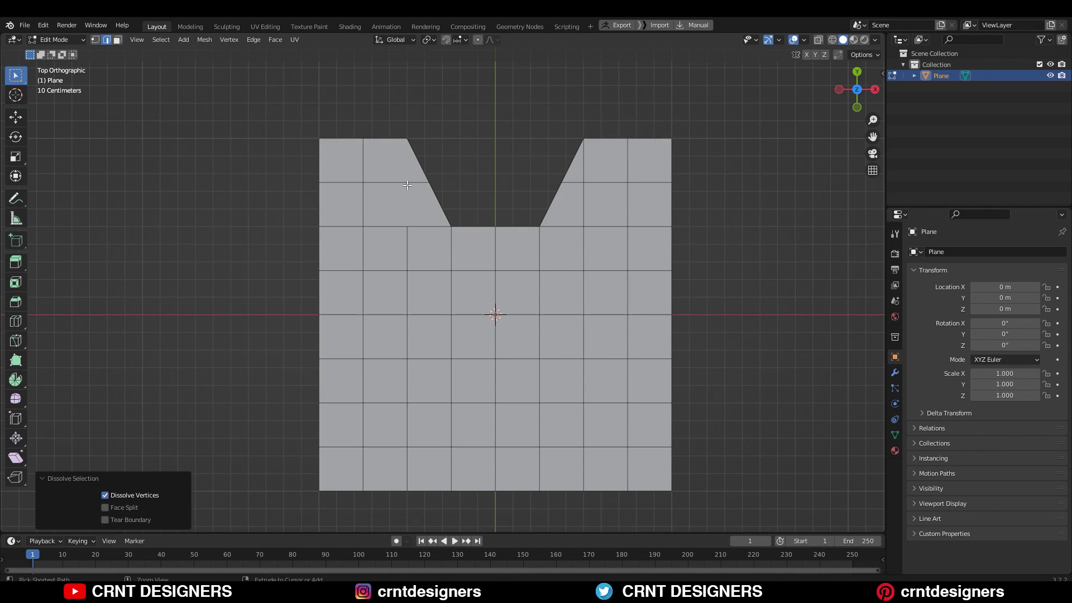
Connect vertices left of the notch into a slanted edge from the upper border to the grid vertex at notch-floor level
{"action": "left_click", "coordinate": [405, 181]}
{"action": "key", "text": "1"}
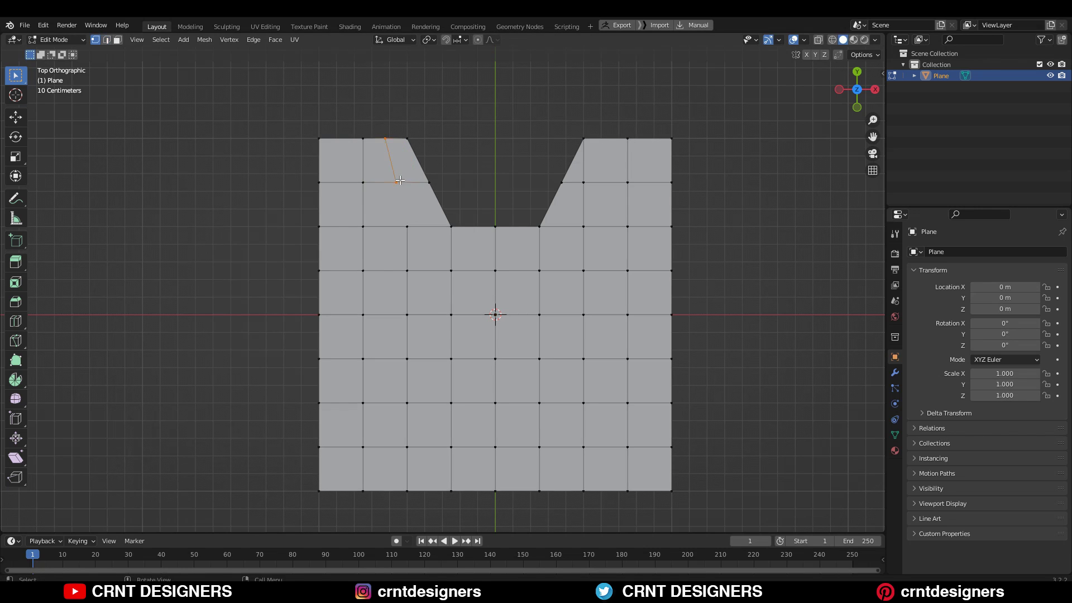
{"action": "right_click", "coordinate": [487, 200]}
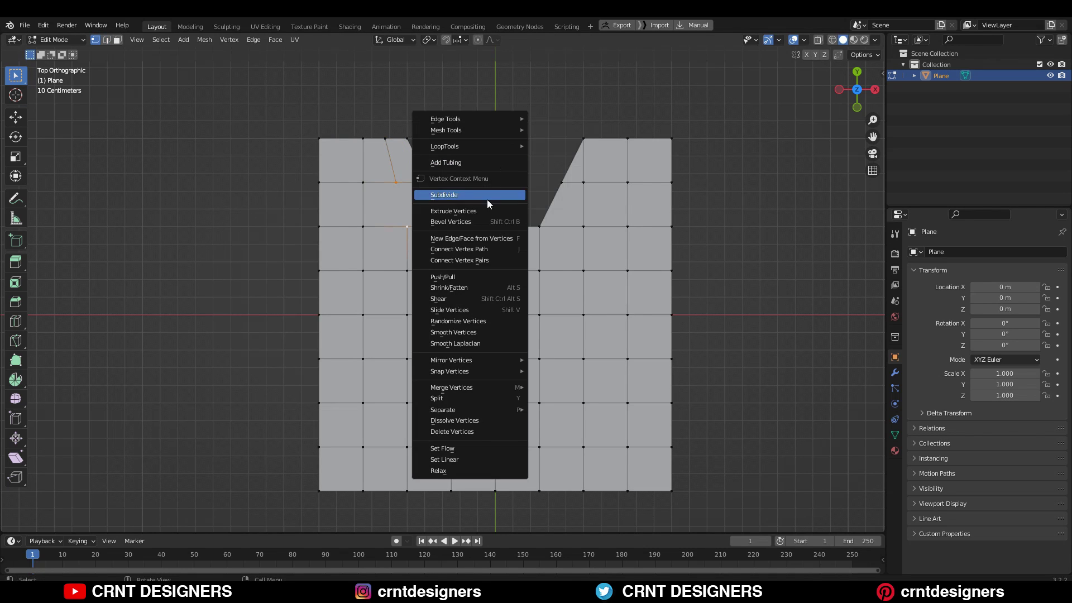
{"action": "left_click", "coordinate": [474, 260]}
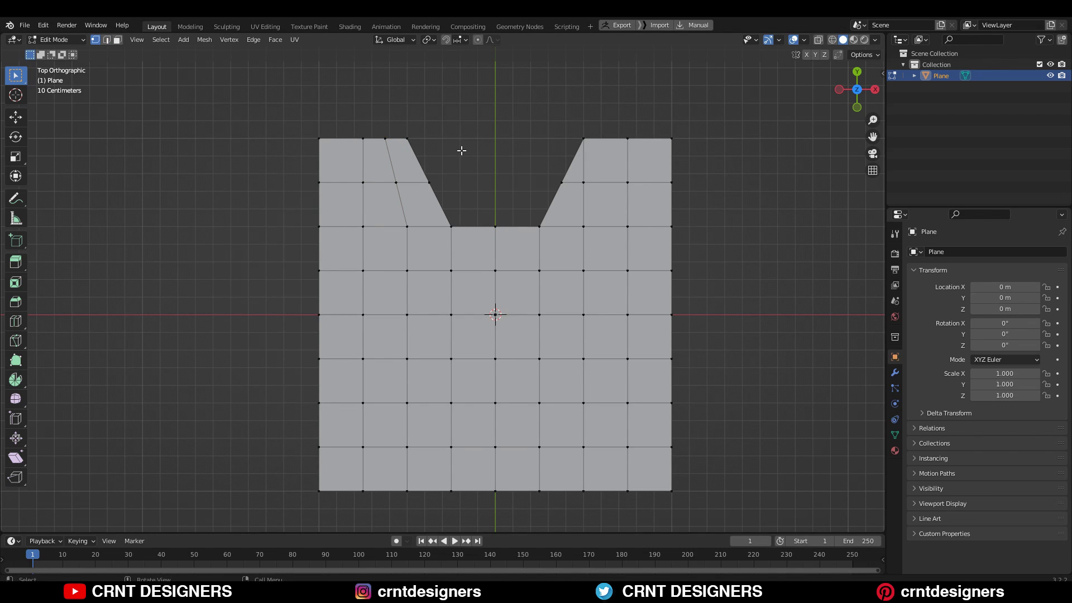
Symmetrize the whole mesh so the left side's topology is mirrored onto the right
{"action": "key", "text": "a"}
{"action": "left_click", "coordinate": [203, 39]}
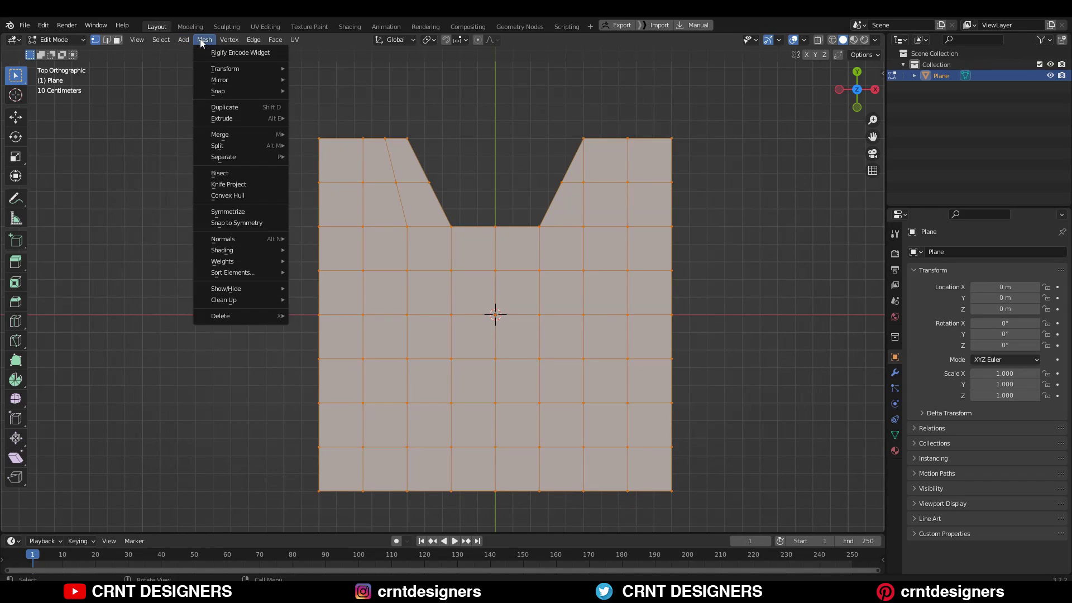
{"action": "left_click", "coordinate": [226, 213]}
Knife-cut a narrow support edge parallel to the notch's left slope and floor, joined at the inner corner
{"action": "left_click", "coordinate": [423, 135]}
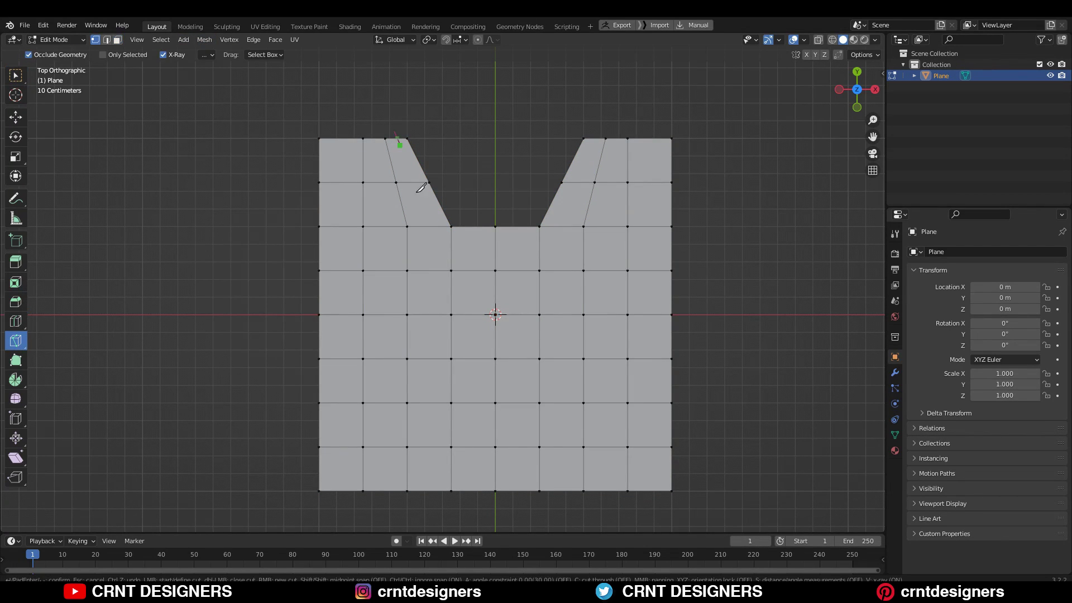
{"action": "left_click", "coordinate": [446, 231]}
{"action": "key", "text": "x"}
{"action": "key", "text": "Return"}
{"action": "scroll", "coordinate": [464, 331], "scroll_direction": "up", "scroll_amount": 5}
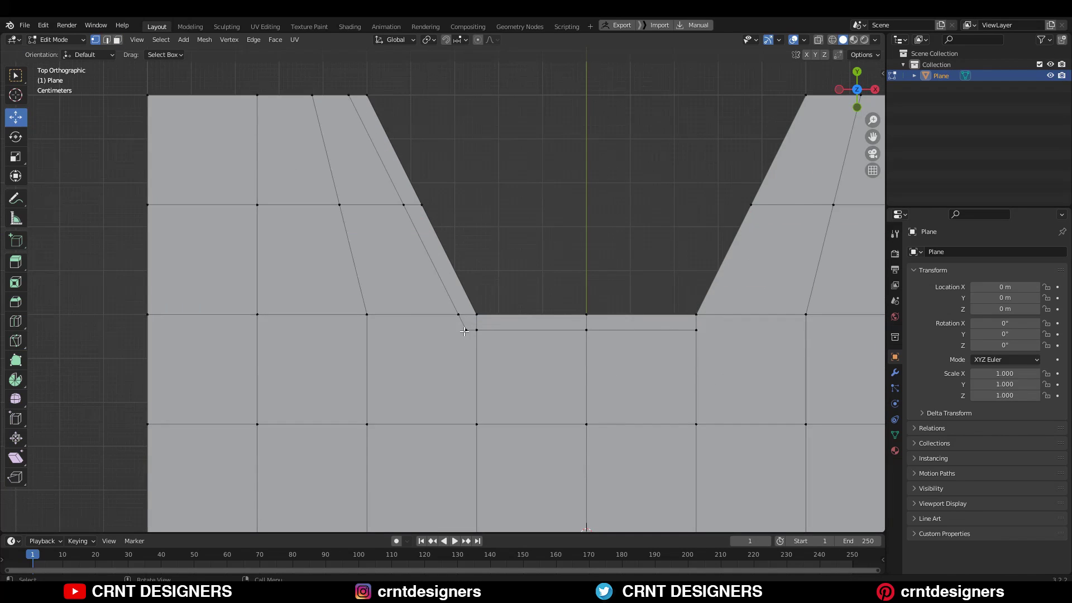
{"action": "middle_click_drag", "start_coordinate": [506, 277], "coordinate": [502, 278], "text": "shift"}
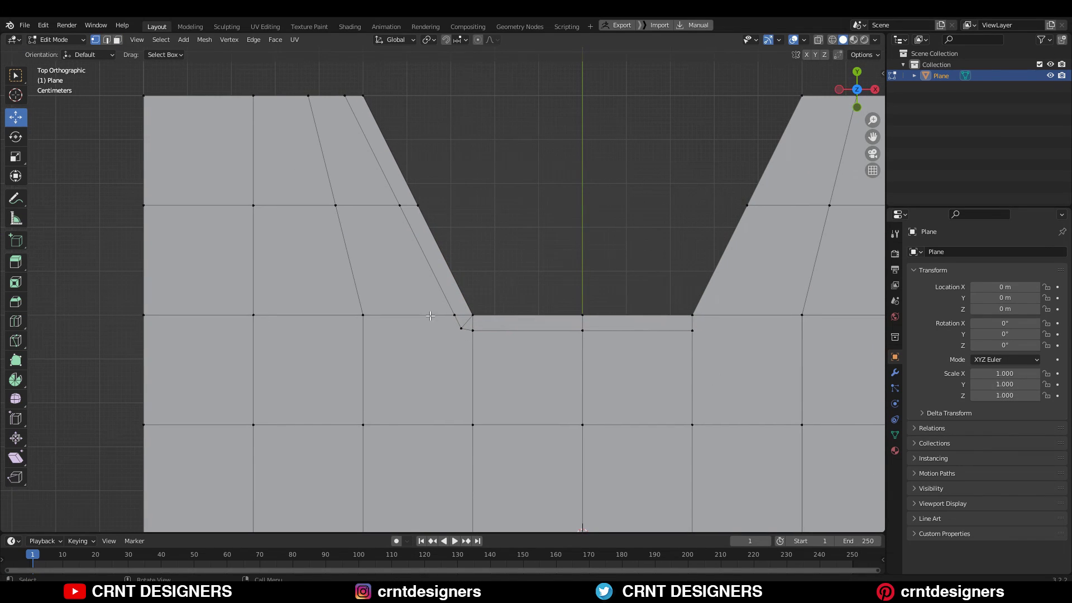
Knife-cut short edges across the narrow support strip on both sides of the notch's left corner
{"action": "left_click", "coordinate": [16, 344]}
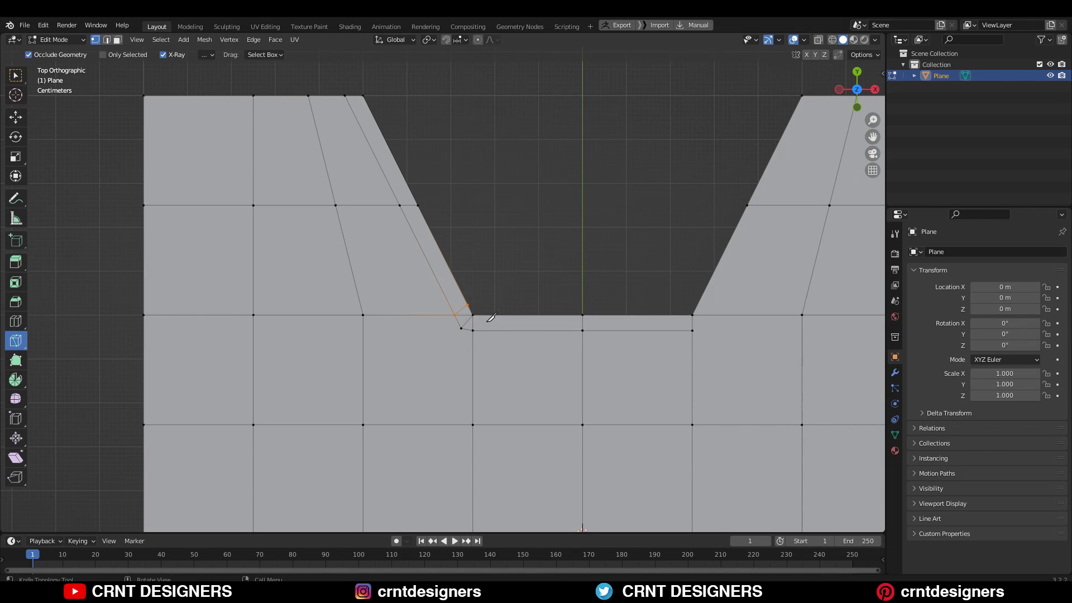
{"action": "key", "text": "w"}
{"action": "key", "text": "2"}
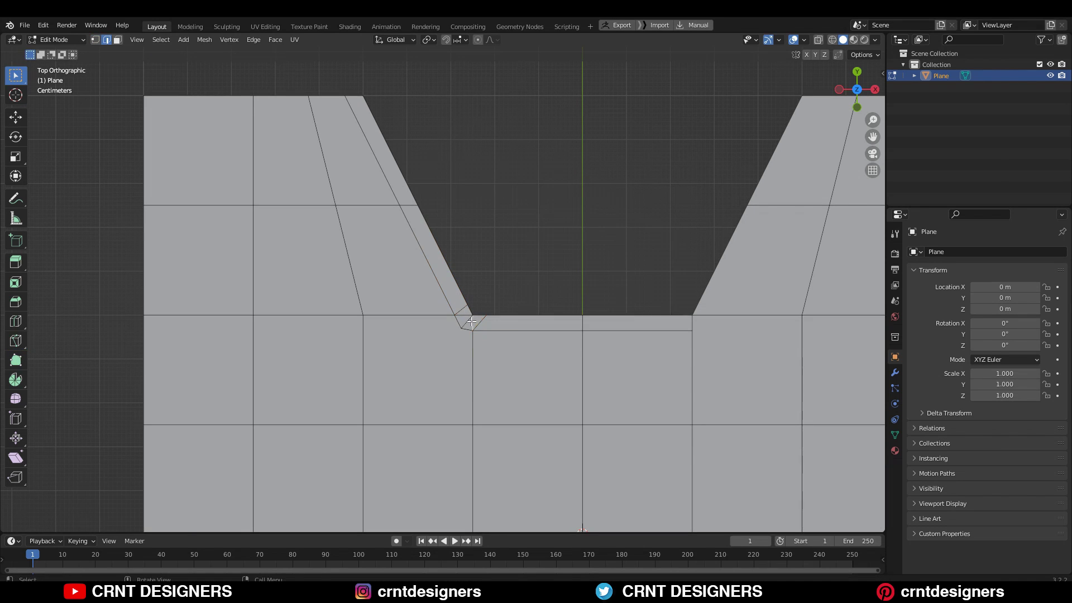
Clean up the notch's left corner and connect its inner support vertex diagonally to the nearest lower-left grid vertex
{"action": "key", "text": "1"}
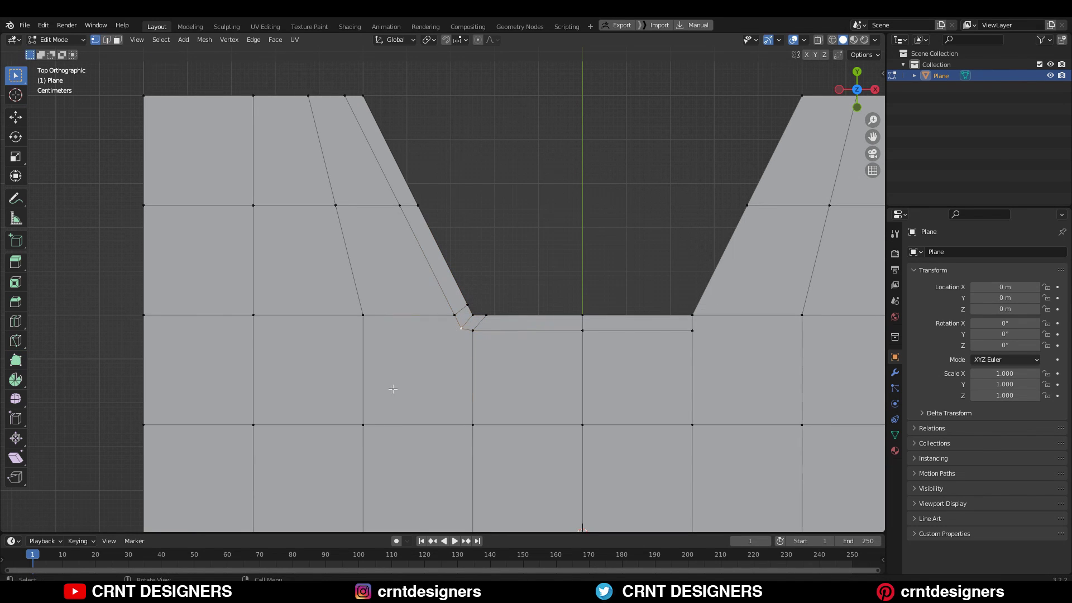
{"action": "right_click", "coordinate": [476, 239]}
{"action": "left_click", "coordinate": [473, 239]}
{"action": "scroll", "coordinate": [459, 248], "scroll_direction": "down", "scroll_amount": 3}
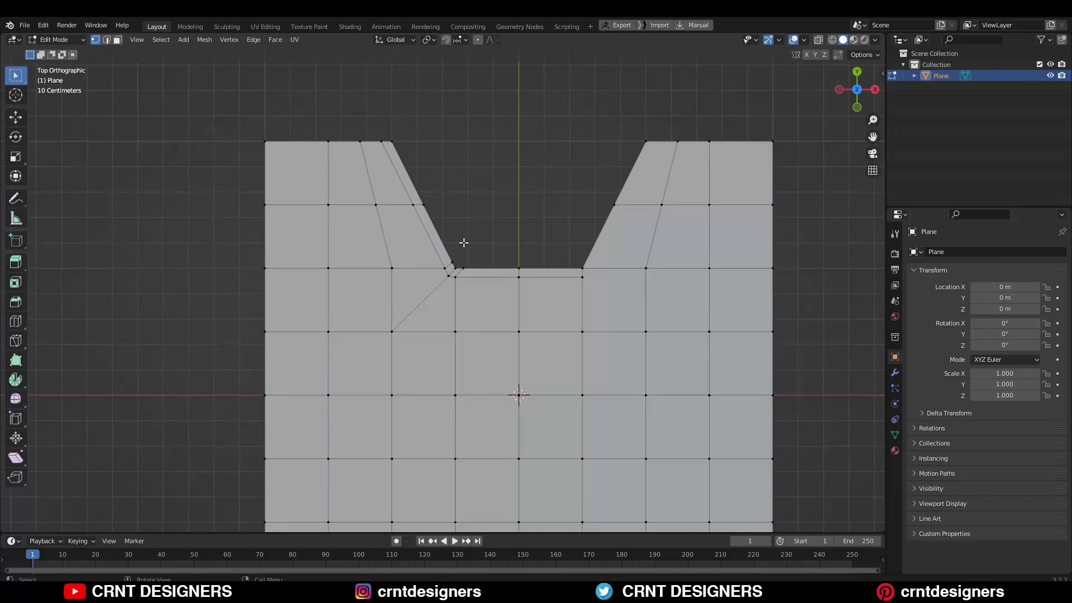
{"action": "scroll", "coordinate": [463, 228], "scroll_direction": "down", "scroll_amount": 3}
Duplicate the notched plane and move the copy 2.1 m along X
{"action": "key", "text": "Tab"}
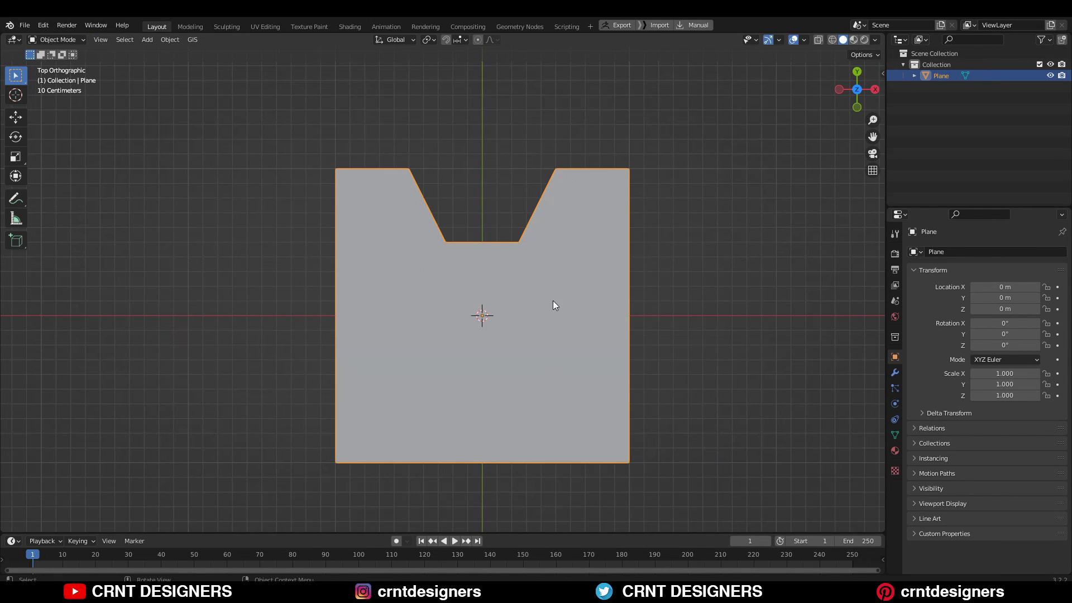
{"action": "key", "text": "shift+d"}
{"action": "key", "text": "Escape"}
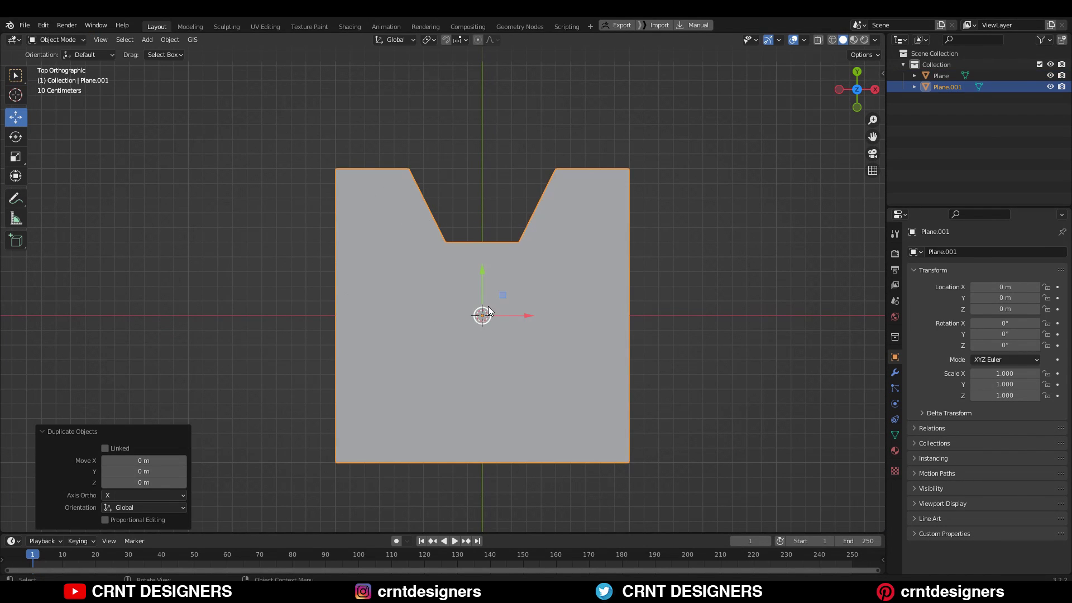
{"action": "left_click_drag", "start_coordinate": [530, 319], "coordinate": [815, 329], "text": "ctrl"}
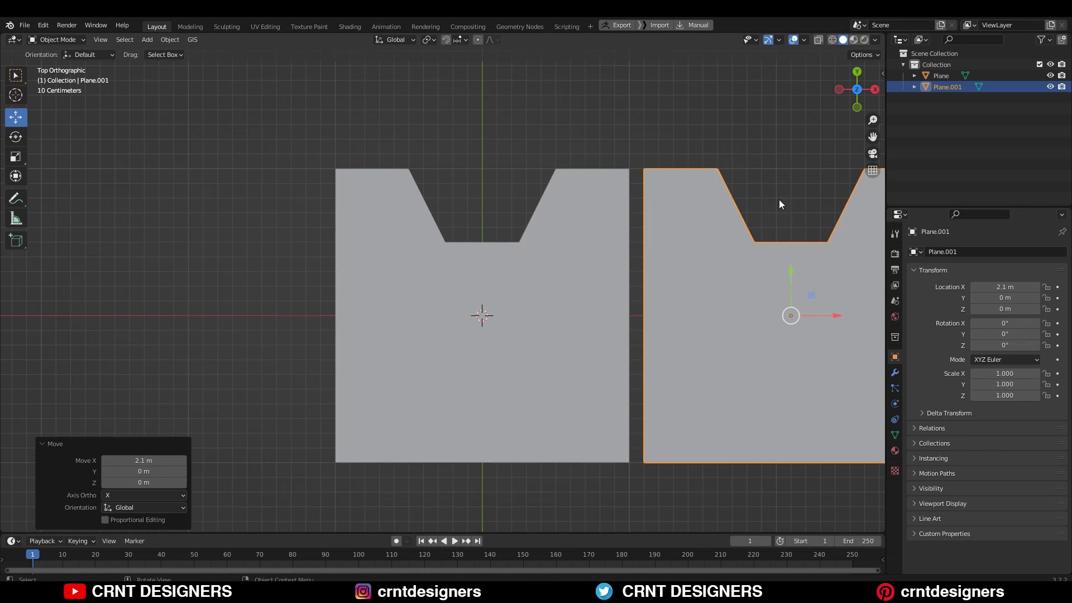
{"action": "left_click", "coordinate": [779, 200]}
Turn on the wireframe overlay so both planes show their edges in Object Mode
{"action": "middle_click_drag", "start_coordinate": [561, 242], "coordinate": [534, 240], "text": "shift"}
{"action": "scroll", "coordinate": [534, 246], "scroll_direction": "down", "scroll_amount": 2, "text": "ctrl"}
{"action": "left_click", "coordinate": [682, 259]}
{"action": "key", "text": "Tab"}
{"action": "key", "text": "Tab"}
{"action": "left_click", "coordinate": [804, 40]}
{"action": "left_click", "coordinate": [735, 229]}
Symmetrize the duplicated mesh by mirroring its right half onto the left, removing the corner support edges
{"action": "scroll", "coordinate": [514, 309], "scroll_direction": "up", "scroll_amount": 3}
{"action": "key", "text": "Tab"}
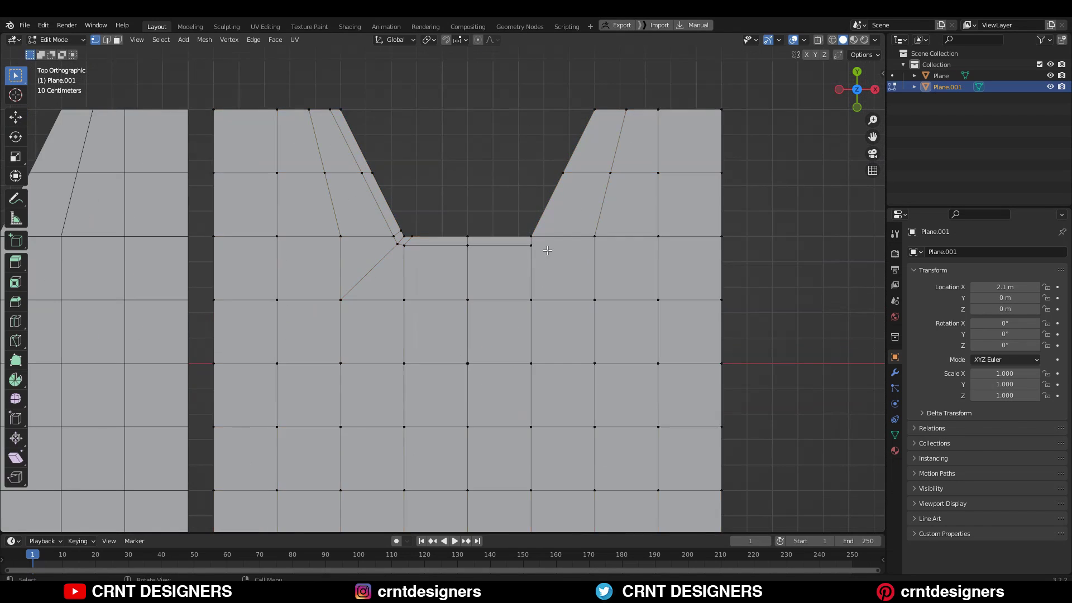
{"action": "key", "text": "a"}
{"action": "scroll", "coordinate": [536, 244], "scroll_direction": "up", "scroll_amount": 2, "text": "shift"}
{"action": "left_click", "coordinate": [205, 39]}
{"action": "left_click", "coordinate": [217, 199]}
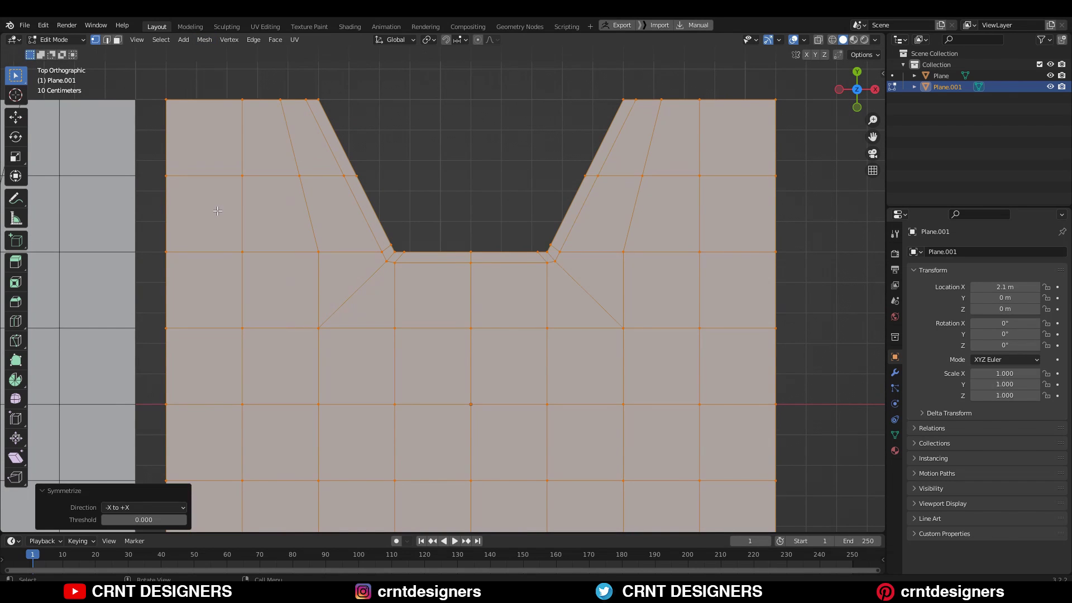
{"action": "left_click", "coordinate": [143, 507]}
{"action": "left_click", "coordinate": [140, 484]}
{"action": "key", "text": "alt+a"}
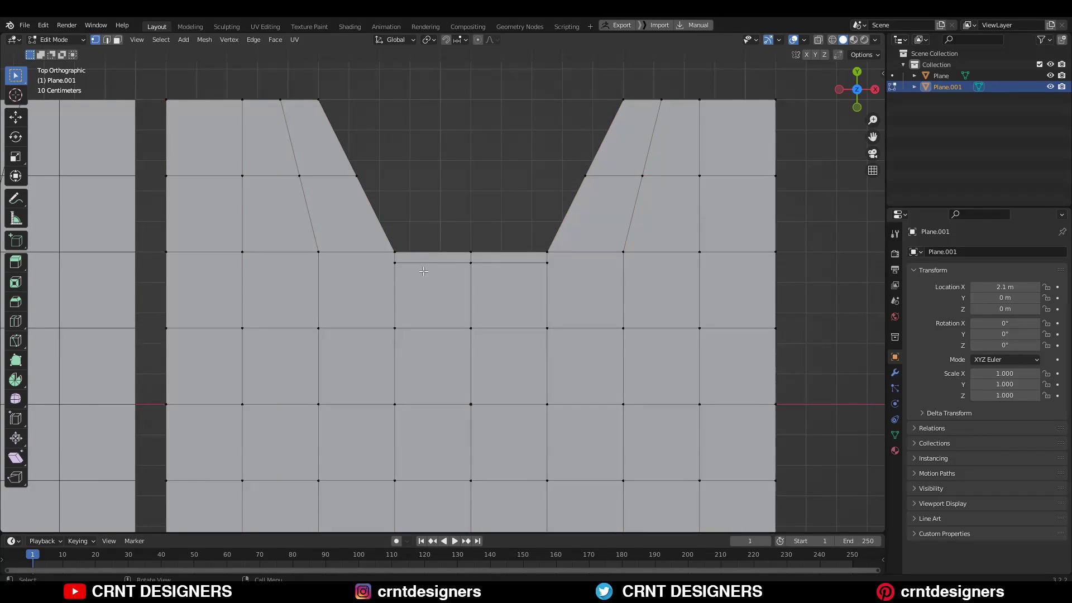
Replace the copy's short support edge with a full-width loop cut just below the notch floor, slid to -0.8
{"action": "key", "text": "2"}
{"action": "scroll", "coordinate": [415, 281], "scroll_direction": "up", "scroll_amount": 1}
{"action": "left_click", "coordinate": [421, 308], "text": "alt"}
{"action": "key", "text": "g"}
{"action": "key", "text": "g"}
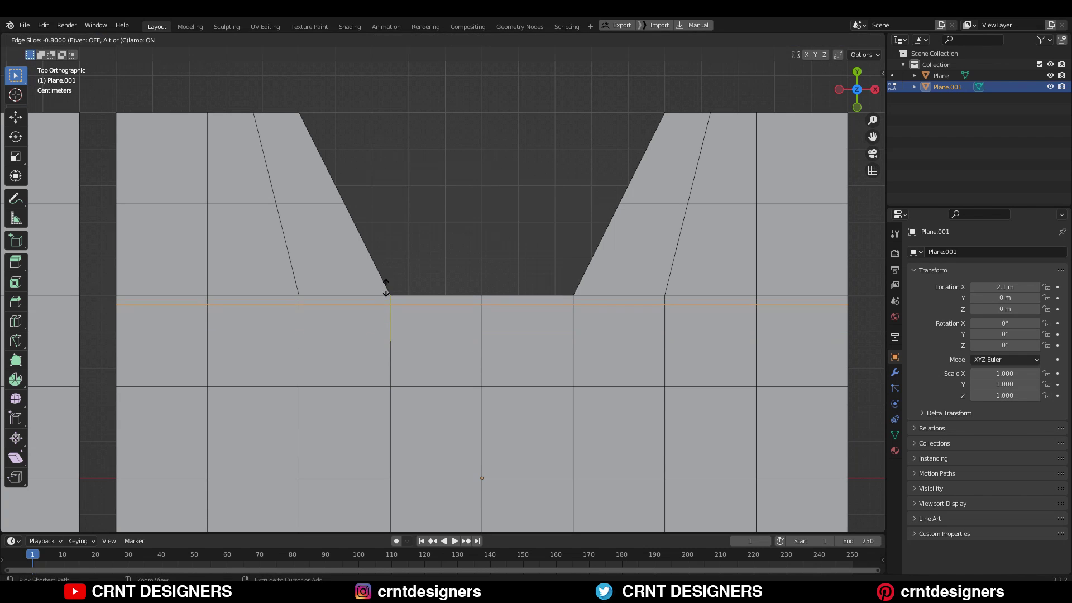
{"action": "left_click", "coordinate": [386, 286]}
Add loop cuts alongside the copy's left notch slope and just above floor level, the latter with factor 0.8
{"action": "key", "text": "ctrl+r"}
{"action": "left_click", "coordinate": [313, 200]}
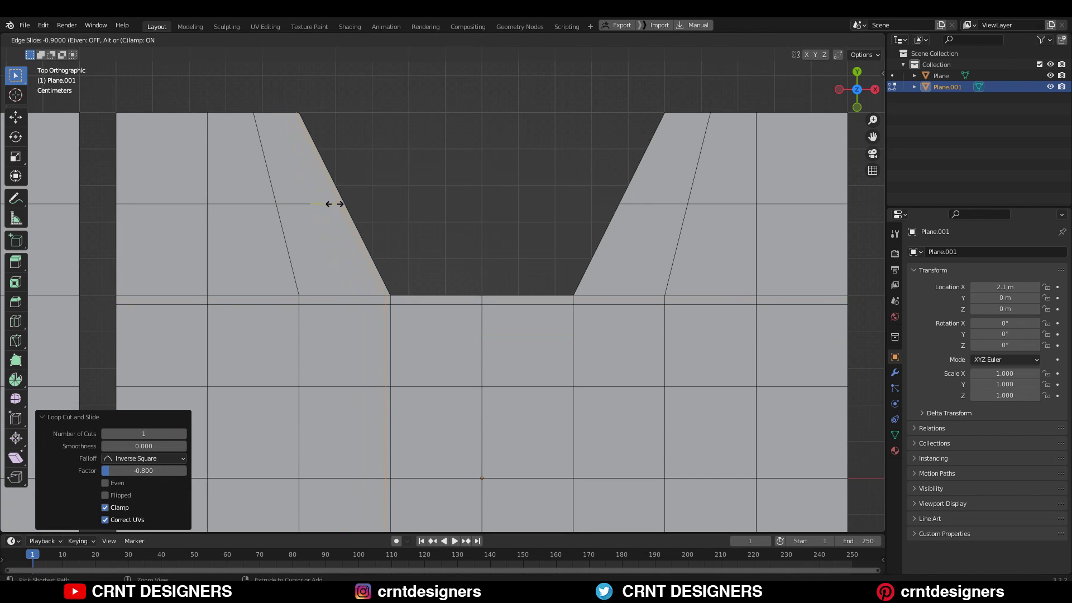
{"action": "left_click", "coordinate": [332, 205]}
{"action": "left_click", "coordinate": [352, 230]}
{"action": "left_click", "coordinate": [366, 263]}
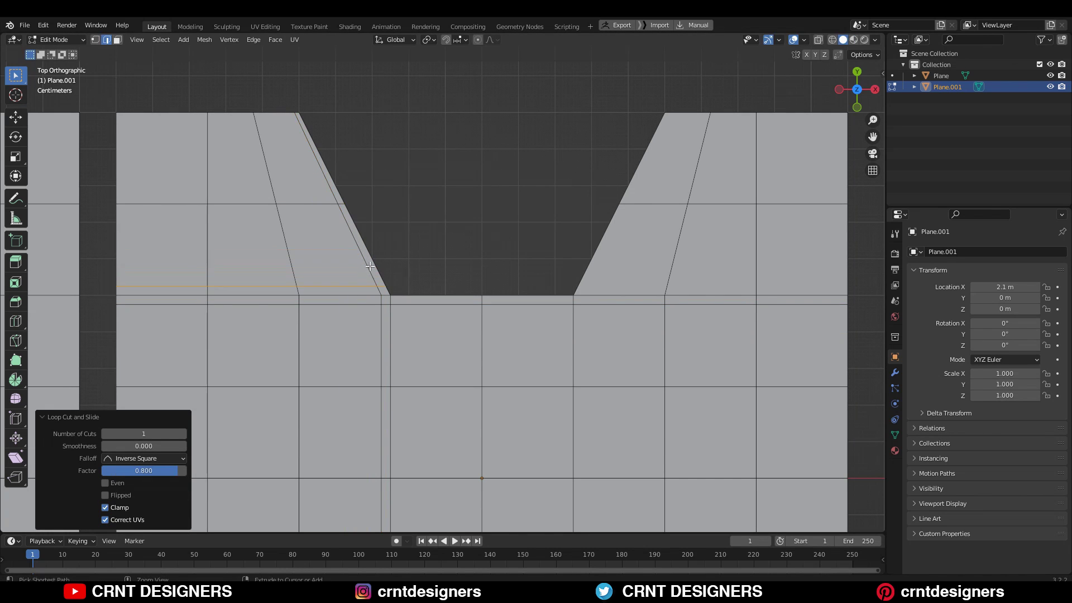
Add a vertical loop cut just right of the copy's left notch corner with a slide factor of 0.8
{"action": "key", "text": "alt+a"}
{"action": "middle_click_drag", "start_coordinate": [435, 278], "coordinate": [443, 290], "text": "shift"}
{"action": "scroll", "coordinate": [443, 290], "scroll_direction": "up", "scroll_amount": 2}
{"action": "key", "text": "1"}
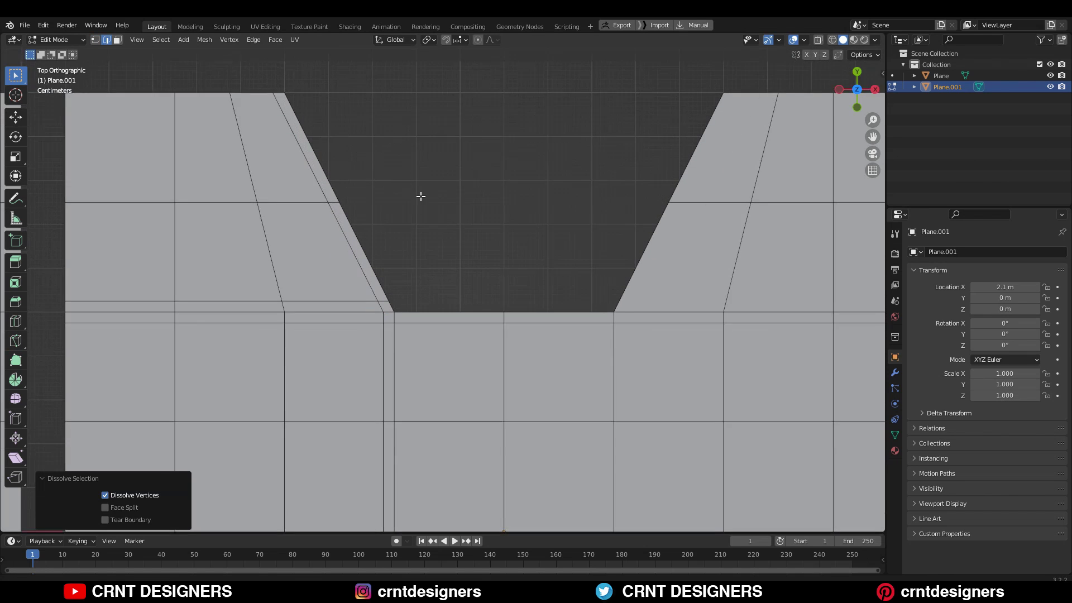
{"action": "scroll", "coordinate": [430, 263], "scroll_direction": "down", "scroll_amount": 2}
{"action": "key", "text": "g"}
{"action": "key", "text": "g"}
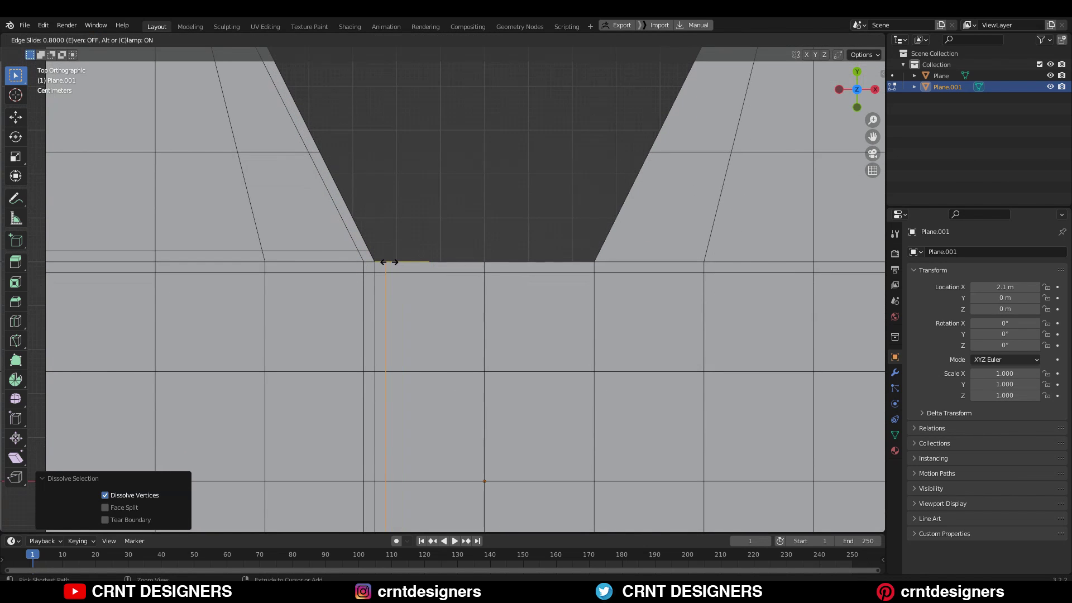
{"action": "left_click", "coordinate": [388, 261]}
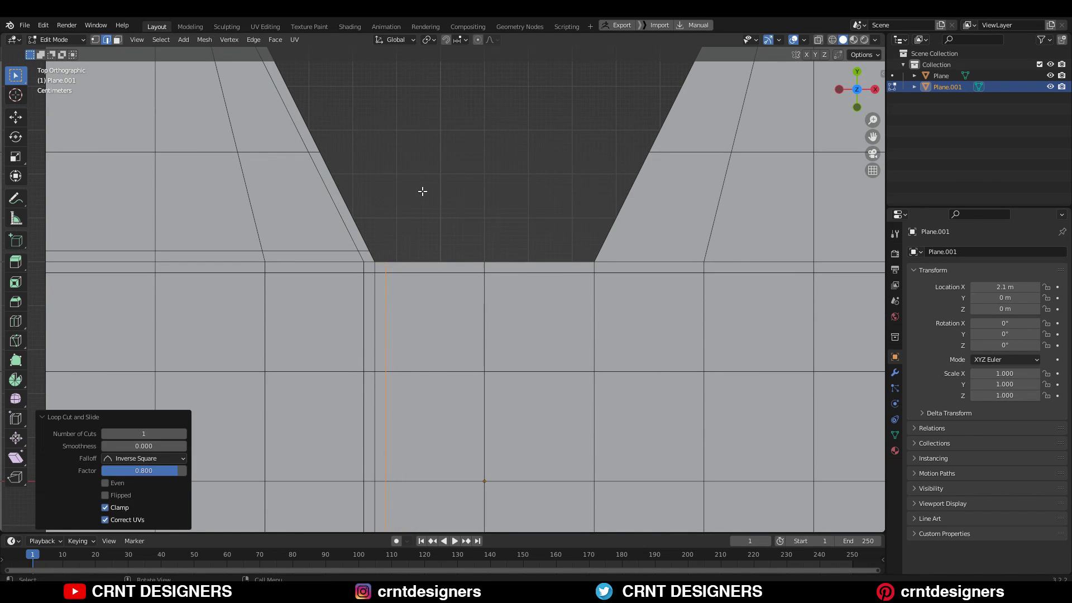
Symmetrize the duplicated mesh so its left-side support loops are mirrored onto the right, and leave Edit Mode
{"action": "scroll", "coordinate": [478, 222], "scroll_direction": "down", "scroll_amount": 5}
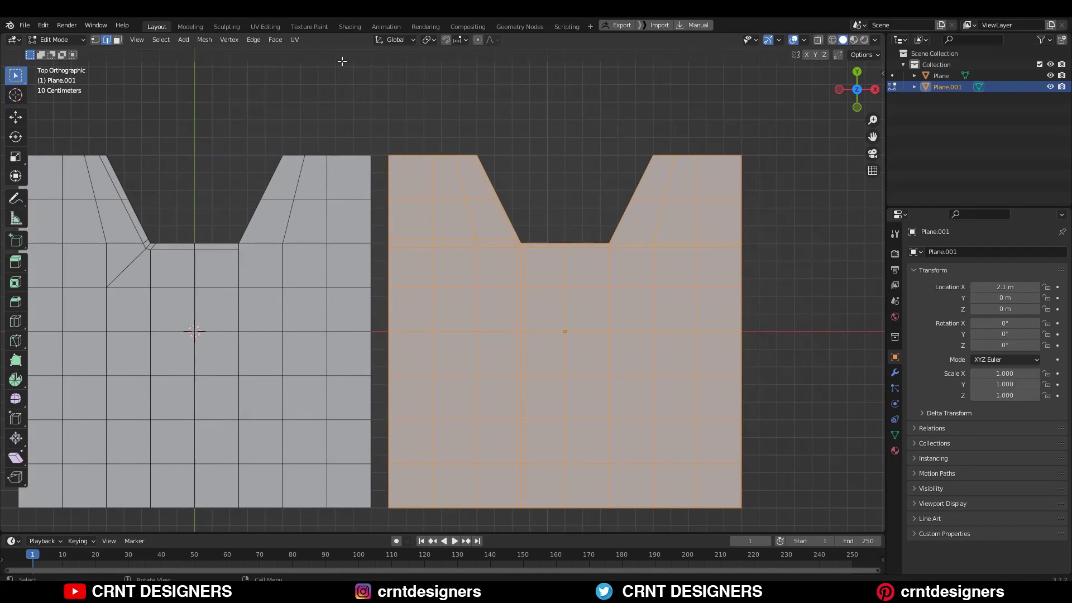
{"action": "left_click", "coordinate": [132, 497]}
{"action": "left_click", "coordinate": [535, 161]}
{"action": "scroll", "coordinate": [513, 176], "scroll_direction": "down", "scroll_amount": 3}
{"action": "scroll", "coordinate": [513, 177], "scroll_direction": "up", "scroll_amount": 1}
{"action": "key", "text": "Tab"}
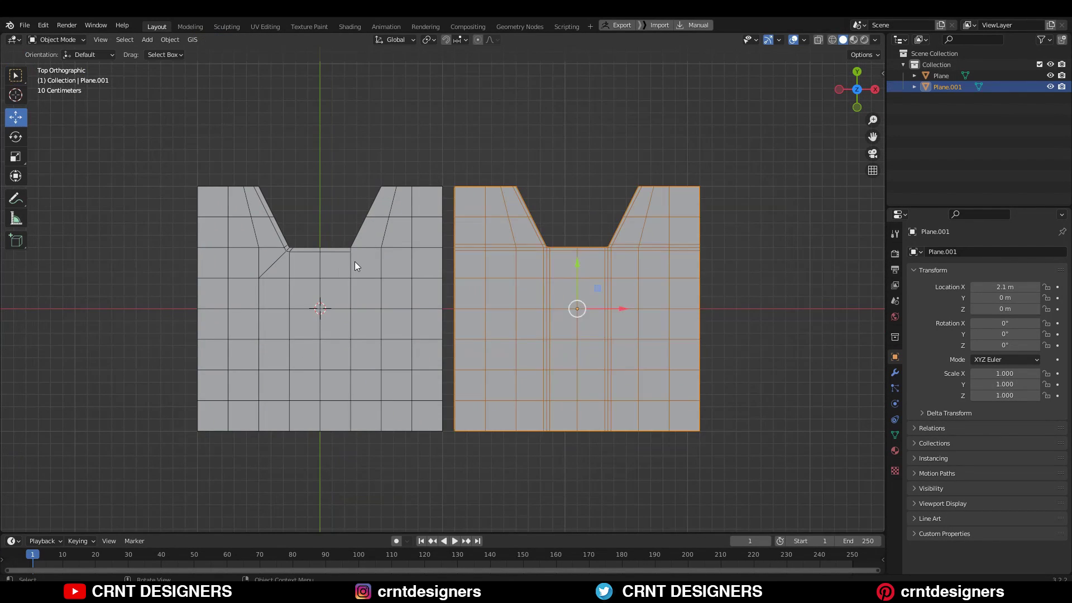
Symmetrize the original plane's mesh so the notch corner topology is mirrored from left to right
{"action": "left_click", "coordinate": [353, 262]}
{"action": "key", "text": "Tab"}
{"action": "key", "text": "a"}
{"action": "left_click", "coordinate": [204, 40]}
{"action": "left_click", "coordinate": [234, 211]}
{"action": "key", "text": "alt+a"}
Add vertical support loops close to the duplicated plane's left and right borders
{"action": "scroll", "coordinate": [406, 160], "scroll_direction": "up", "scroll_amount": 1}
{"action": "middle_click_drag", "start_coordinate": [445, 160], "coordinate": [447, 163], "text": "shift"}
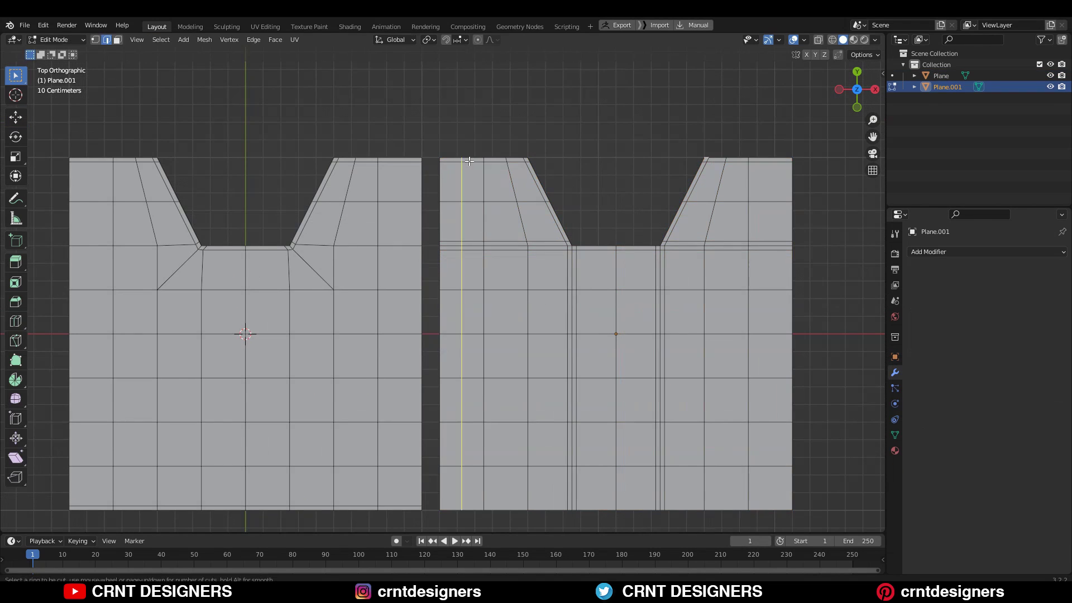
{"action": "left_click", "coordinate": [462, 222]}
{"action": "left_click", "coordinate": [444, 223]}
{"action": "key", "text": "ctrl+r"}
{"action": "left_click", "coordinate": [774, 223]}
{"action": "left_click", "coordinate": [791, 223]}
Add a horizontal support loop close to the duplicated plane's lower border
{"action": "middle_click_drag", "start_coordinate": [810, 478], "coordinate": [766, 278], "text": "shift"}
{"action": "key", "text": "ctrl+r"}
{"action": "left_click", "coordinate": [765, 279]}
{"action": "left_click", "coordinate": [766, 294]}
{"action": "key", "text": "alt+a"}
Switch editing to the original plane and add support loops close to its side borders
{"action": "middle_click_drag", "start_coordinate": [66, 246], "coordinate": [443, 290], "text": "shift"}
{"action": "scroll", "coordinate": [443, 290], "scroll_direction": "up", "scroll_amount": 2}
{"action": "key", "text": "alt+q"}
{"action": "scroll", "coordinate": [443, 290], "scroll_direction": "down", "scroll_amount": 4}
{"action": "key", "text": "ctrl+r"}
{"action": "left_click", "coordinate": [437, 122]}
{"action": "left_click", "coordinate": [424, 128]}
{"action": "scroll", "coordinate": [425, 127], "scroll_direction": "up", "scroll_amount": 3}
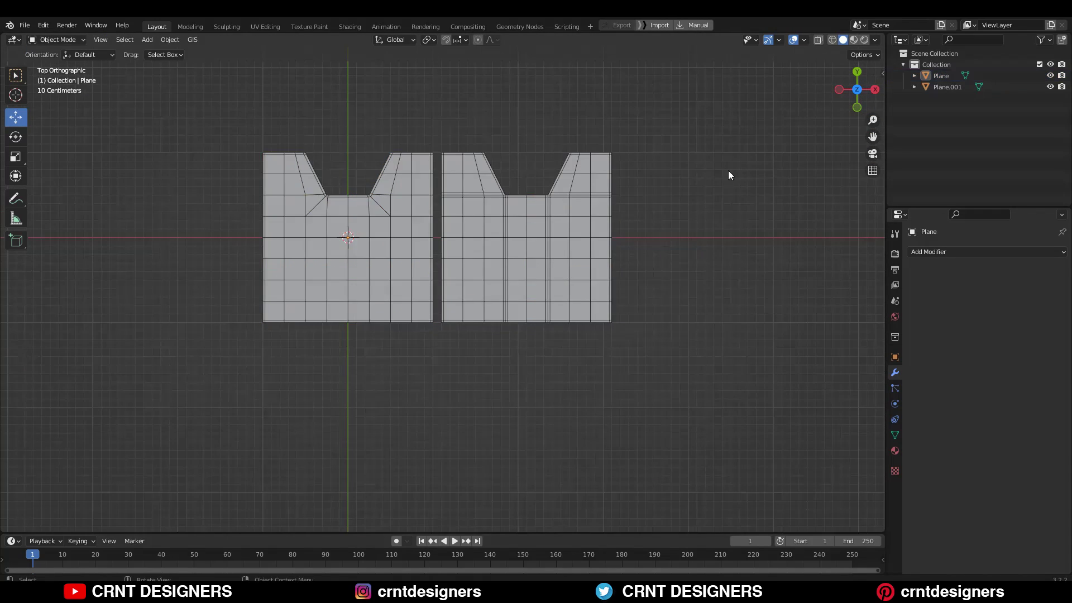
Add a Simple Deform modifier to the first notched plane and set it to Bend around the Z axis
{"action": "left_click", "coordinate": [421, 230]}
{"action": "scroll", "coordinate": [421, 230], "scroll_direction": "up", "scroll_amount": 3}
{"action": "left_click", "coordinate": [932, 252]}
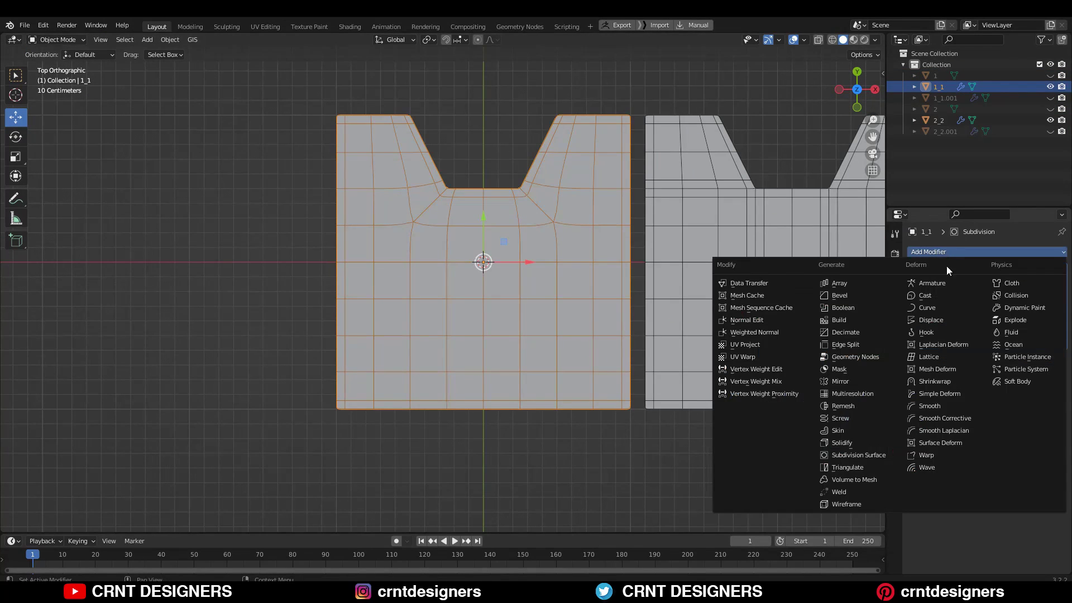
{"action": "left_click", "coordinate": [949, 394]}
{"action": "middle_click_drag", "start_coordinate": [649, 424], "coordinate": [534, 257]}
{"action": "left_click", "coordinate": [534, 257]}
{"action": "middle_click_drag", "start_coordinate": [743, 243], "coordinate": [729, 237], "text": "shift"}
{"action": "left_click", "coordinate": [963, 374]}
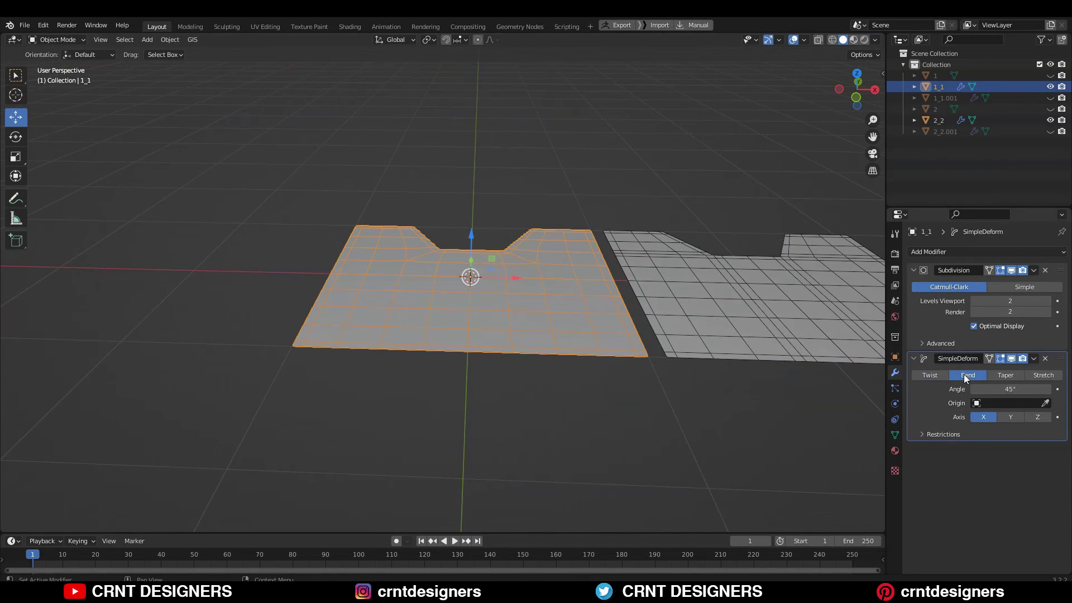
{"action": "left_click", "coordinate": [1038, 417]}
{"action": "middle_click_drag", "start_coordinate": [781, 335], "coordinate": [664, 259]}
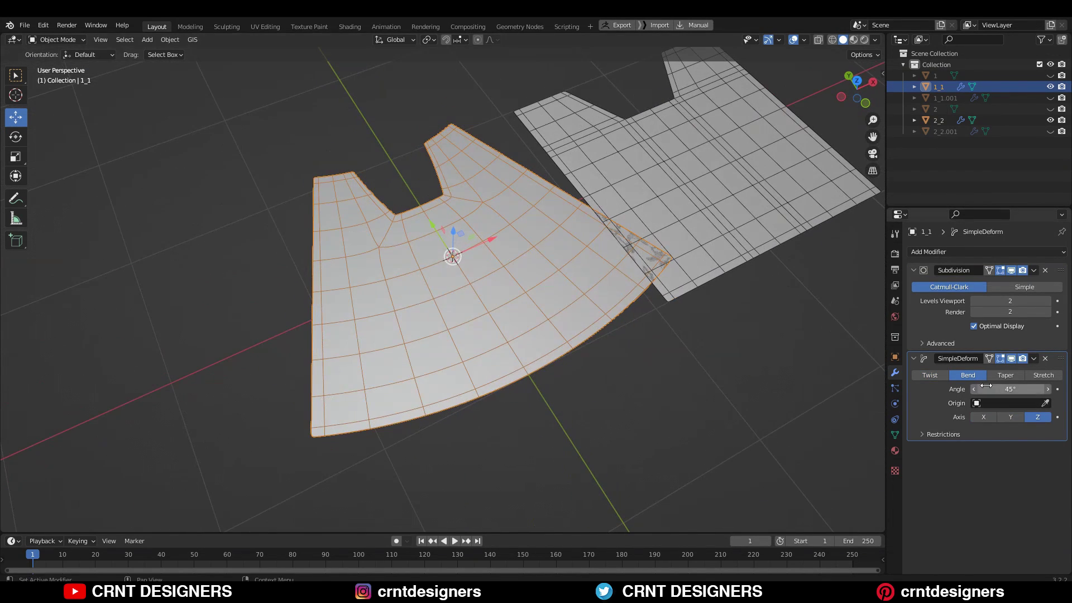
Add a Plain Axes empty at the world origin and assign it as the first plane's bend origin
{"action": "key", "text": "shift+a"}
{"action": "mouse_move", "coordinate": [512, 306]}
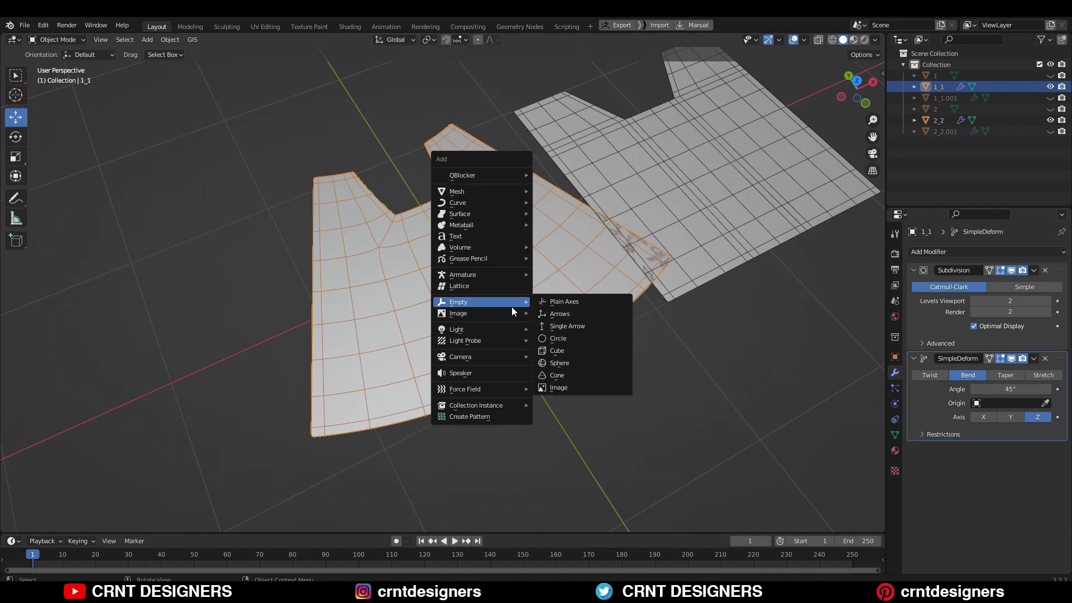
{"action": "left_click", "coordinate": [577, 302]}
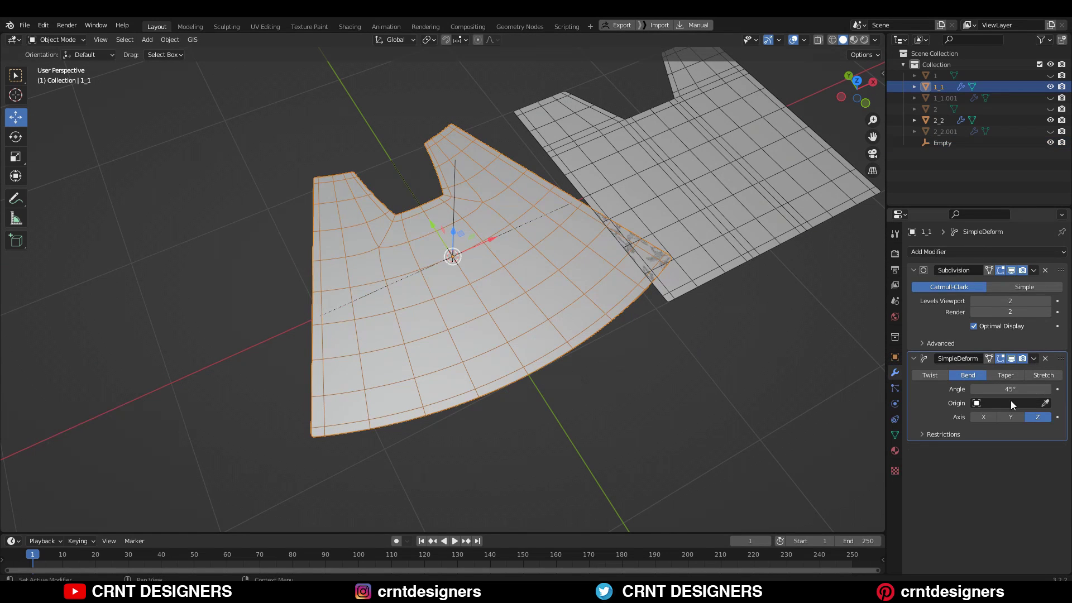
{"action": "left_click", "coordinate": [1010, 403]}
{"action": "left_click", "coordinate": [996, 481]}
Rotate the first notched plane upright in the side view so that it curves around the empty's vertical axis
{"action": "left_click", "coordinate": [843, 100]}
{"action": "key", "text": "r"}
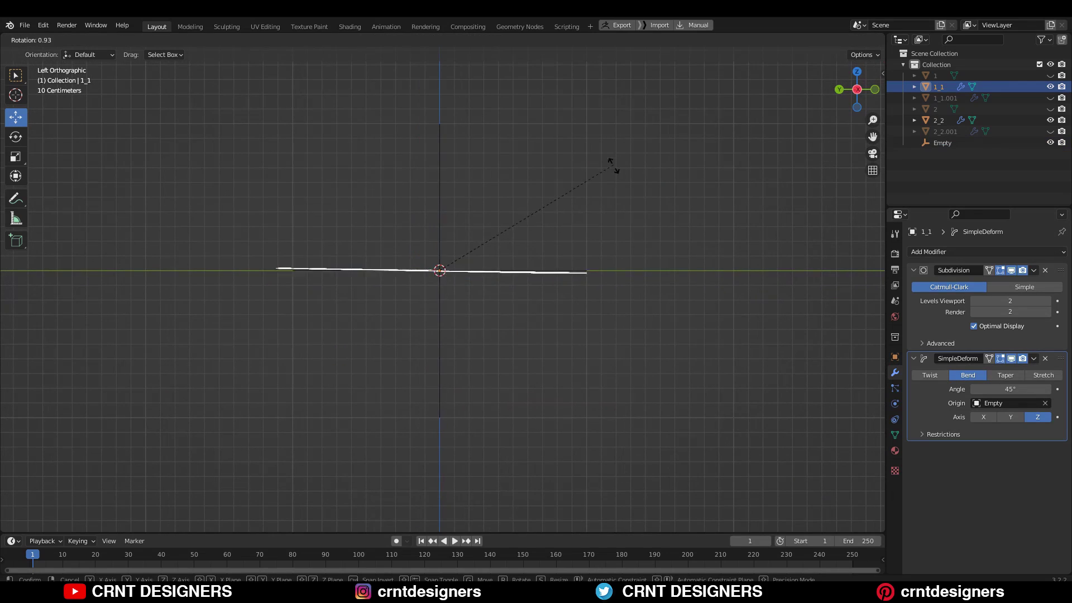
{"action": "left_click", "coordinate": [478, 328]}
{"action": "middle_click_drag", "start_coordinate": [598, 188], "coordinate": [565, 157]}
{"action": "left_click", "coordinate": [644, 192]}
{"action": "middle_click_drag", "start_coordinate": [645, 192], "coordinate": [633, 145]}
Raise the first plane's bend angle to 199° and check the curved shape with the overlays hidden
{"action": "left_click", "coordinate": [792, 40]}
{"action": "left_click_drag", "start_coordinate": [1010, 389], "coordinate": [1049, 389]}
{"action": "right_click", "coordinate": [450, 199]}
{"action": "left_click", "coordinate": [448, 196]}
{"action": "middle_click_drag", "start_coordinate": [447, 223], "coordinate": [514, 336]}
{"action": "key", "text": "shift+alt+z"}
Duplicate the empty in the top view and move the copy to the centre of the second notched plane
{"action": "left_click", "coordinate": [430, 280]}
{"action": "left_click", "coordinate": [857, 81]}
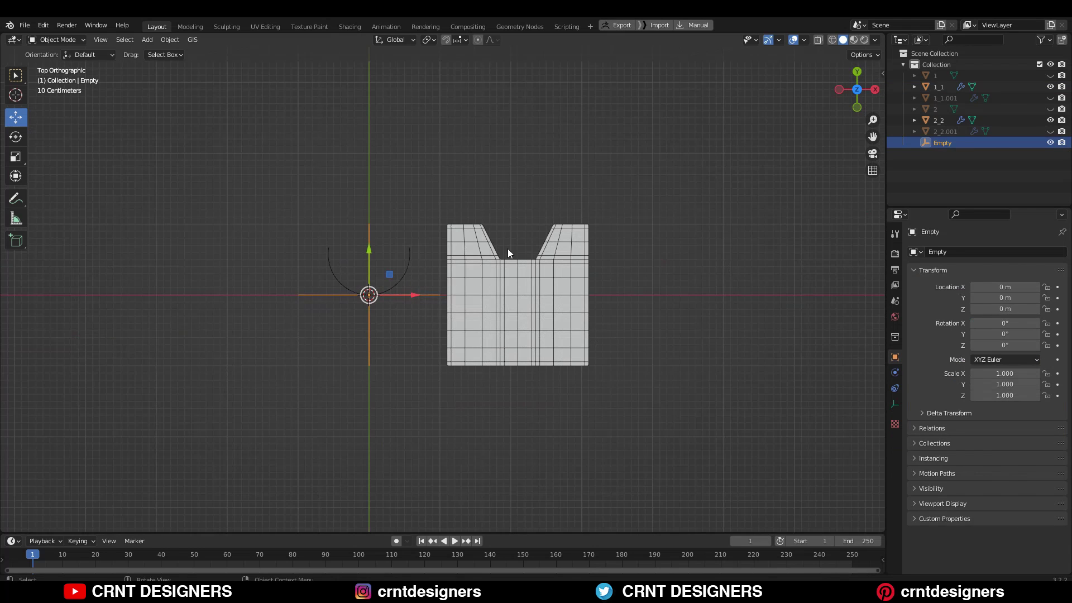
{"action": "key", "text": "shift+d"}
{"action": "right_click", "coordinate": [456, 287]}
{"action": "left_click_drag", "start_coordinate": [430, 296], "coordinate": [523, 282]}
{"action": "left_click", "coordinate": [410, 298]}
{"action": "right_click", "coordinate": [523, 283]}
Add a Simple Deform modifier to the second plane, bending around the Z axis with Empty.001 as origin
{"action": "left_click", "coordinate": [557, 289]}
{"action": "middle_click_drag", "start_coordinate": [665, 266], "coordinate": [560, 281]}
{"action": "left_click", "coordinate": [895, 373]}
{"action": "left_click", "coordinate": [1015, 253]}
{"action": "left_click", "coordinate": [943, 393]}
{"action": "left_click", "coordinate": [967, 375]}
{"action": "left_click", "coordinate": [1007, 403]}
{"action": "left_click", "coordinate": [963, 488]}
Rotate the second notched plane upright in the side view to match the first one
{"action": "left_click", "coordinate": [847, 95]}
{"action": "key", "text": "r"}
{"action": "left_click", "coordinate": [489, 350], "text": "ctrl"}
{"action": "middle_click_drag", "start_coordinate": [529, 292], "coordinate": [407, 312]}
Set the bend angle of both planes to 180°
{"action": "left_click", "coordinate": [382, 294]}
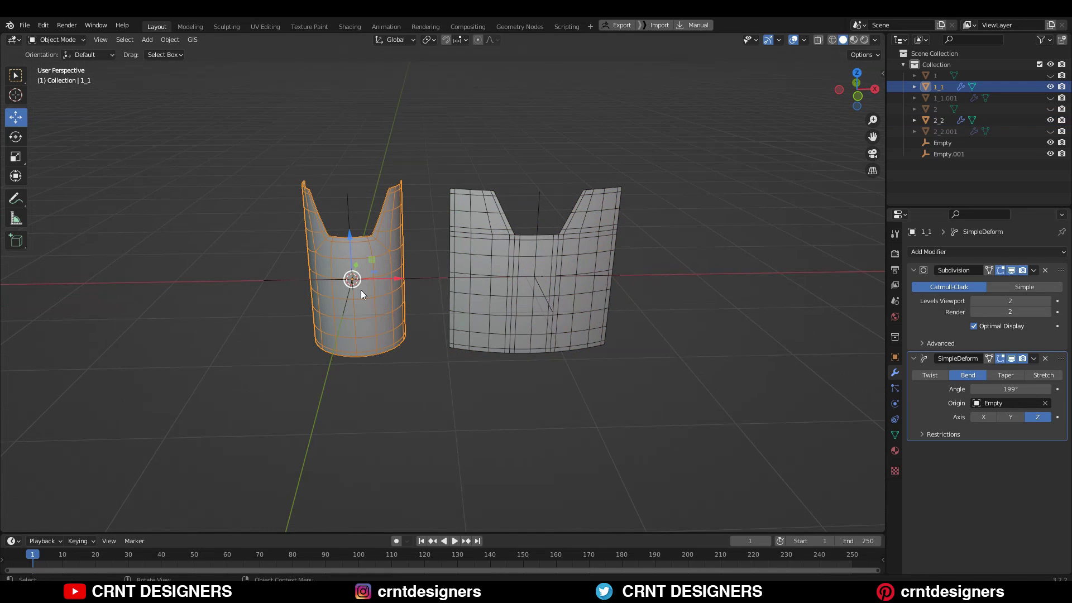
{"action": "key", "text": "Return"}
{"action": "left_click", "coordinate": [556, 322]}
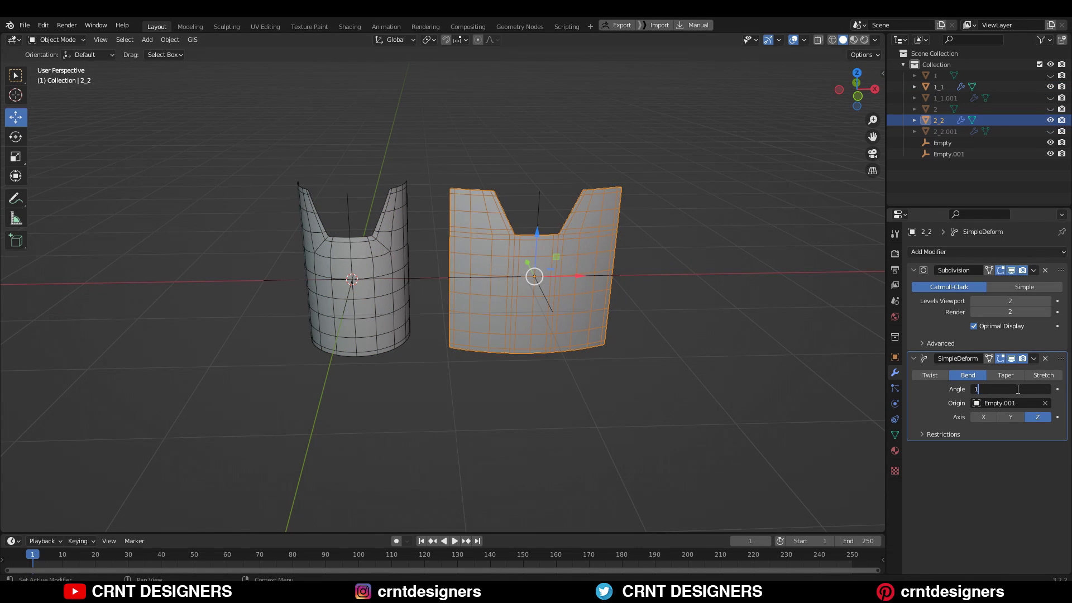
{"action": "key", "text": "Return"}
Hide the overlays and inspect the curved surfaces of both bent planes from several angles
{"action": "left_click", "coordinate": [809, 52]}
{"action": "left_click", "coordinate": [508, 242]}
{"action": "right_click", "coordinate": [508, 242]}
{"action": "left_click", "coordinate": [508, 242]}
{"action": "left_click", "coordinate": [543, 159]}
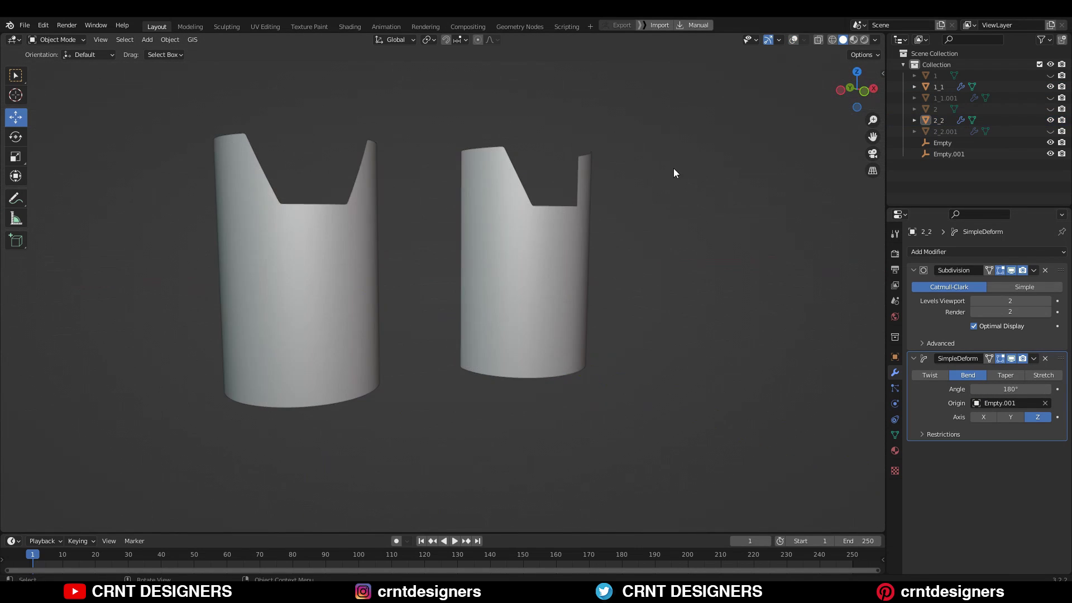
{"action": "middle_click_drag", "start_coordinate": [673, 169], "coordinate": [642, 306]}
{"action": "middle_click_drag", "start_coordinate": [694, 249], "coordinate": [518, 314]}
Edit both planes together with the overlays shown and extrude their faces along the normals to give them thickness
{"action": "key", "text": "shift+alt+z"}
{"action": "key", "text": "Tab"}
{"action": "key", "text": "Tab"}
{"action": "left_click", "coordinate": [447, 264]}
{"action": "left_click", "coordinate": [385, 238], "text": "shift"}
{"action": "key", "text": "Tab"}
{"action": "middle_click_drag", "start_coordinate": [385, 238], "coordinate": [263, 234]}
{"action": "left_click_drag", "start_coordinate": [15, 263], "coordinate": [63, 311]}
{"action": "left_click_drag", "start_coordinate": [564, 267], "coordinate": [591, 251]}
{"action": "middle_click_drag", "start_coordinate": [591, 252], "coordinate": [642, 234]}
{"action": "left_click", "coordinate": [144, 494]}
Add two support loops through the thickness of both extruded meshes
{"action": "key", "text": "ctrl+r"}
{"action": "left_click", "coordinate": [552, 220]}
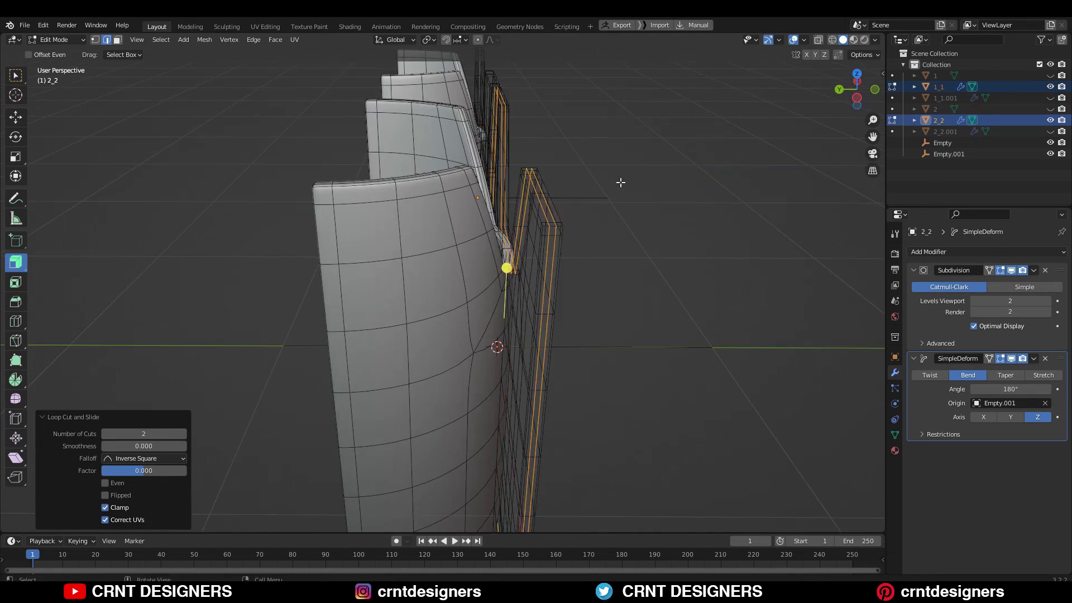
{"action": "right_click", "coordinate": [553, 220]}
{"action": "middle_click_drag", "start_coordinate": [553, 220], "coordinate": [436, 216]}
{"action": "key", "text": "ctrl+r"}
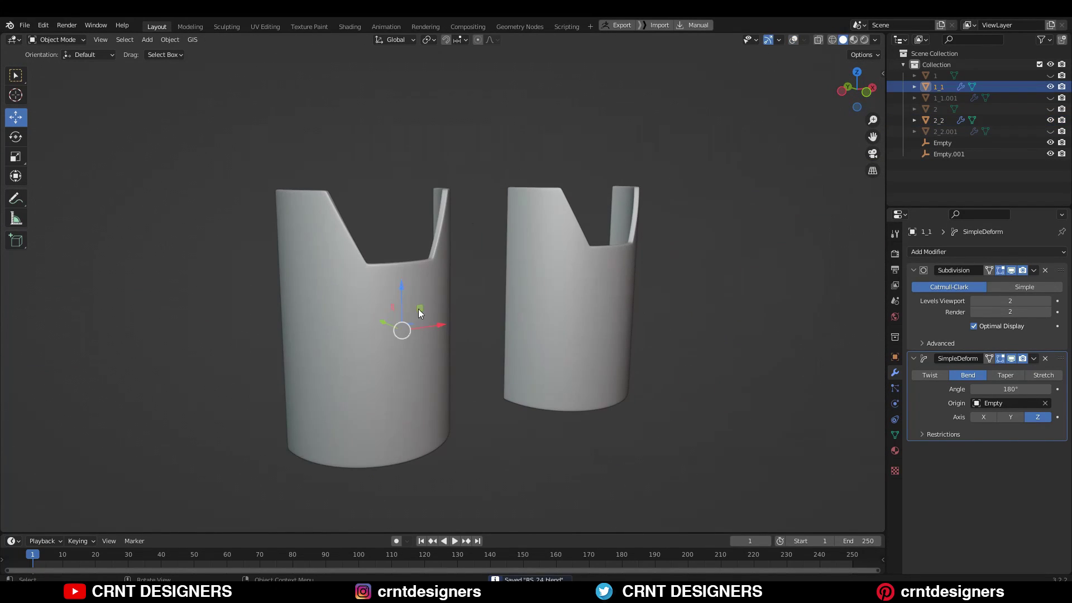
Move the Subdivision modifier below SimpleDeform on both objects and compare the resulting curvature
{"action": "left_click_drag", "start_coordinate": [1061, 270], "coordinate": [1064, 437]}
{"action": "middle_click_drag", "start_coordinate": [620, 355], "coordinate": [620, 395]}
{"action": "middle_click_drag", "start_coordinate": [390, 297], "coordinate": [609, 268]}
{"action": "left_click", "coordinate": [581, 276]}
{"action": "left_click_drag", "start_coordinate": [1061, 270], "coordinate": [1061, 362]}
{"action": "middle_click_drag", "start_coordinate": [686, 329], "coordinate": [621, 314]}
{"action": "middle_click_drag", "start_coordinate": [618, 272], "coordinate": [712, 360]}
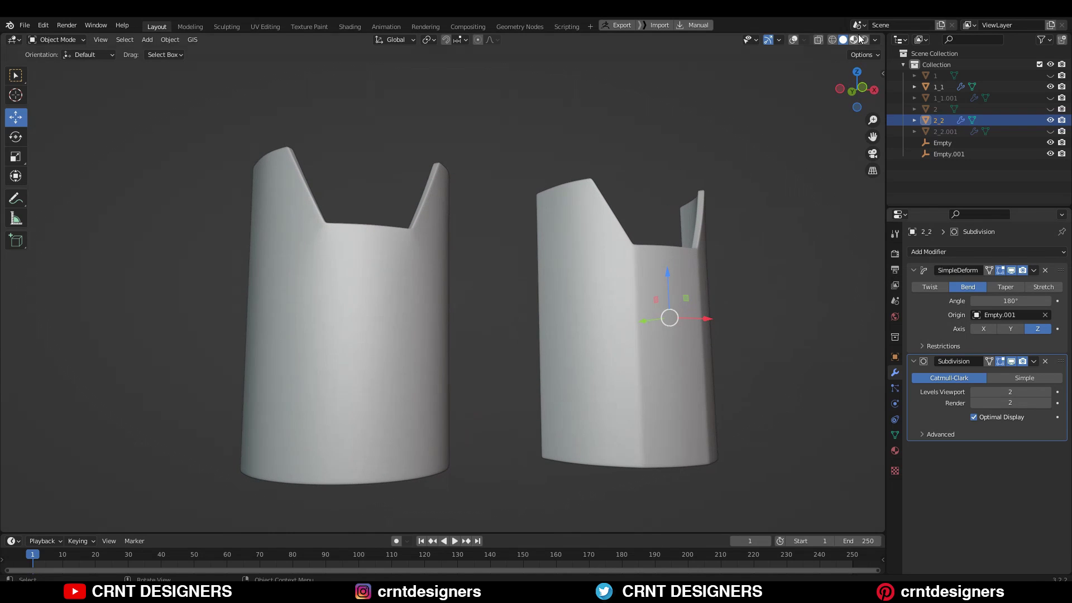
Examine the shading and notch corners of both curved objects up close, with overlays hidden and shown
{"action": "left_click", "coordinate": [875, 40]}
{"action": "left_click", "coordinate": [701, 144]}
{"action": "mouse_move", "coordinate": [701, 144]}
{"action": "middle_mouse_down"}
{"action": "mouse_move", "coordinate": [534, 256]}
{"action": "mouse_move", "coordinate": [552, 251]}
{"action": "middle_mouse_up"}
{"action": "left_click", "coordinate": [427, 286]}
{"action": "middle_click_drag", "start_coordinate": [404, 367], "coordinate": [414, 394]}
{"action": "scroll", "coordinate": [416, 357], "scroll_direction": "up", "scroll_amount": 3}
{"action": "middle_click_drag", "start_coordinate": [417, 320], "coordinate": [394, 299]}
{"action": "scroll", "coordinate": [446, 312], "scroll_direction": "down", "scroll_amount": 3}
{"action": "middle_click_drag", "start_coordinate": [503, 307], "coordinate": [458, 256]}
{"action": "scroll", "coordinate": [474, 281], "scroll_direction": "down", "scroll_amount": 3}
{"action": "left_click", "coordinate": [580, 275]}
{"action": "scroll", "coordinate": [581, 275], "scroll_direction": "up", "scroll_amount": 2}
{"action": "middle_click_drag", "start_coordinate": [586, 274], "coordinate": [778, 250]}
{"action": "left_click", "coordinate": [793, 39]}
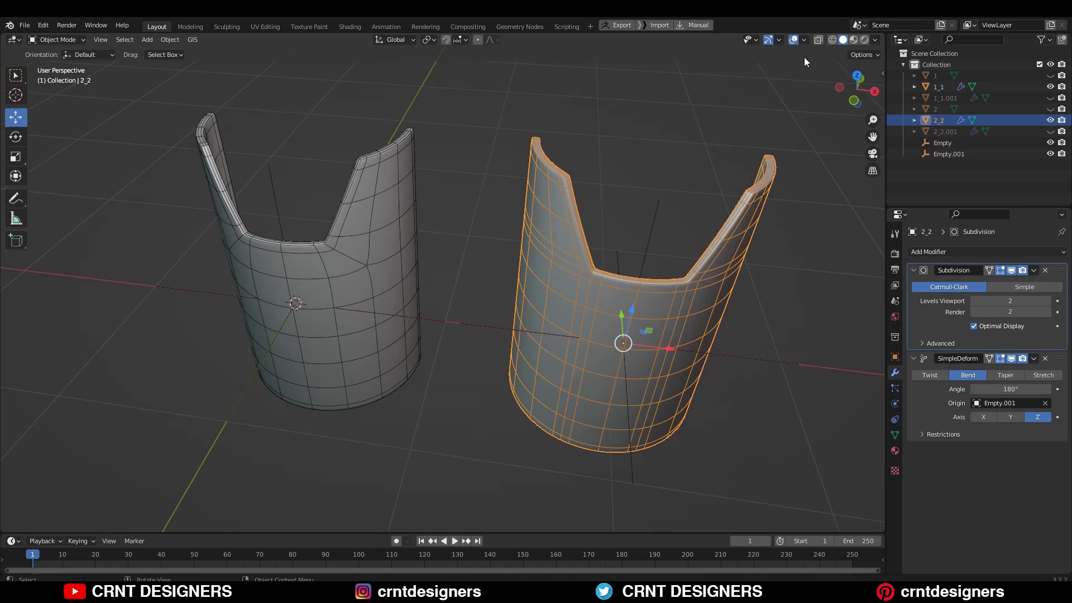
{"action": "left_click", "coordinate": [568, 132]}
{"action": "middle_click_drag", "start_coordinate": [567, 132], "coordinate": [676, 163]}
Apply the Subdivision modifier on both curved objects
{"action": "left_click", "coordinate": [1033, 271]}
{"action": "left_click", "coordinate": [999, 283]}
{"action": "left_click", "coordinate": [379, 301]}
{"action": "left_click", "coordinate": [1033, 270]}
{"action": "left_click", "coordinate": [1016, 283]}
{"action": "left_click", "coordinate": [704, 324]}
Compare the dense wireframe of both objects around the notch corners and along the support loops
{"action": "middle_click_drag", "start_coordinate": [664, 327], "coordinate": [293, 187]}
{"action": "middle_click_drag", "start_coordinate": [409, 307], "coordinate": [662, 288]}
{"action": "middle_click_drag", "start_coordinate": [734, 241], "coordinate": [621, 263]}
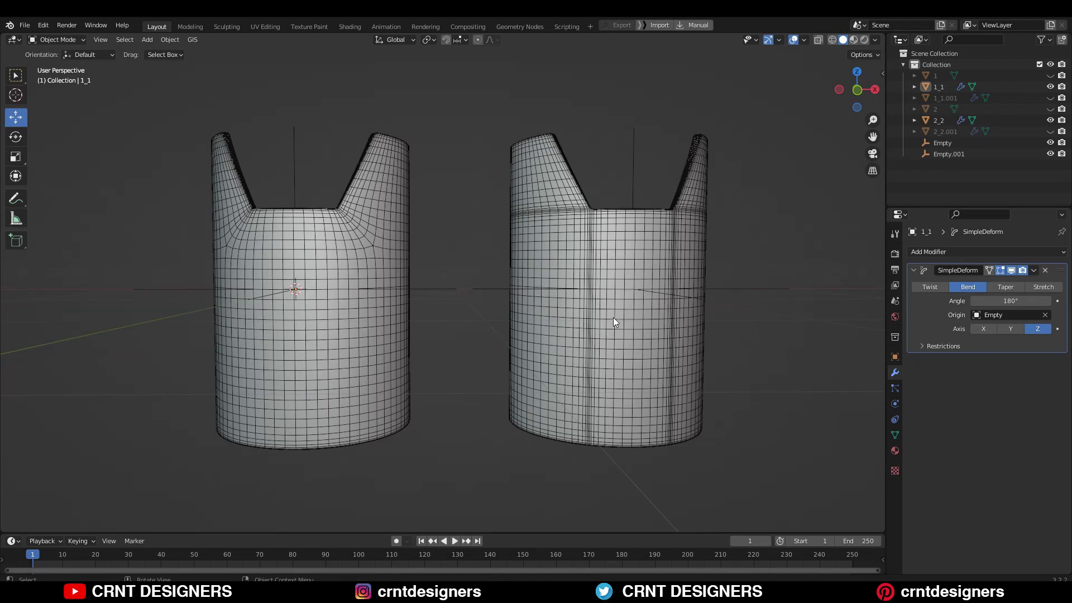
{"action": "middle_click_drag", "start_coordinate": [717, 278], "coordinate": [756, 233]}
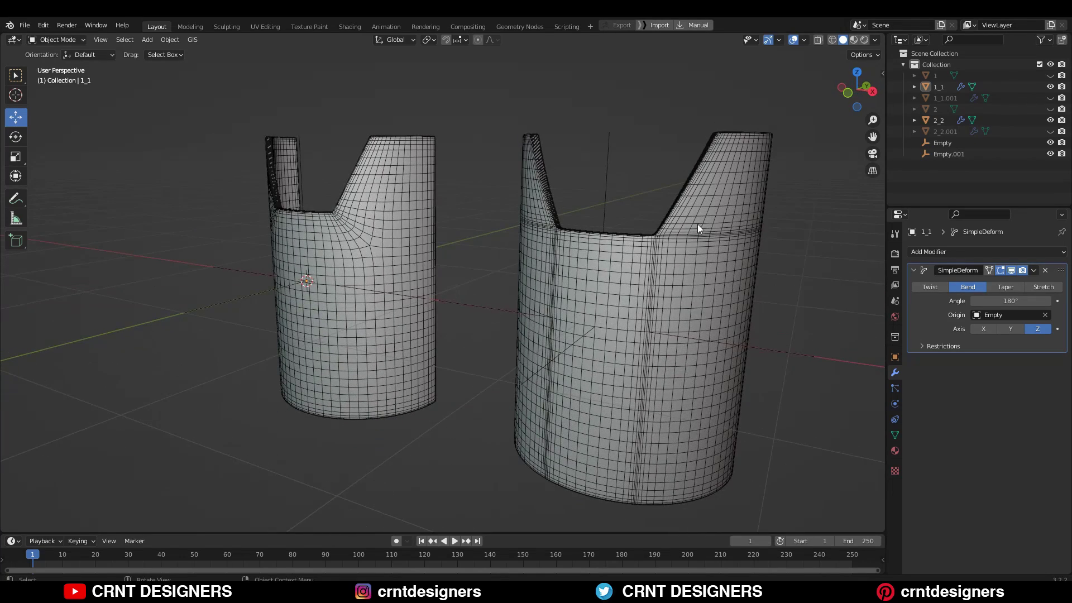
{"action": "middle_click_drag", "start_coordinate": [621, 293], "coordinate": [634, 320]}
{"action": "middle_click_drag", "start_coordinate": [664, 362], "coordinate": [584, 174]}
{"action": "middle_click_drag", "start_coordinate": [629, 246], "coordinate": [634, 247]}
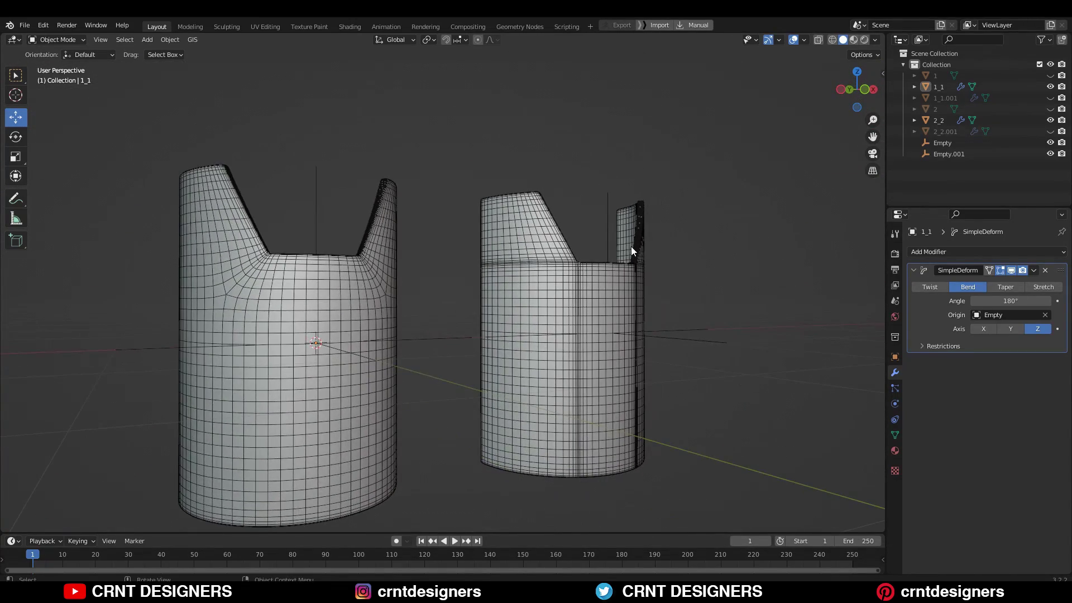
Undo applying the Subdivision modifier on both objects, save the file, and select the first object
{"action": "key", "text": "ctrl+z"}
{"action": "key", "text": "ctrl+z"}
{"action": "left_click", "coordinate": [617, 245]}
{"action": "key", "text": "ctrl+1"}
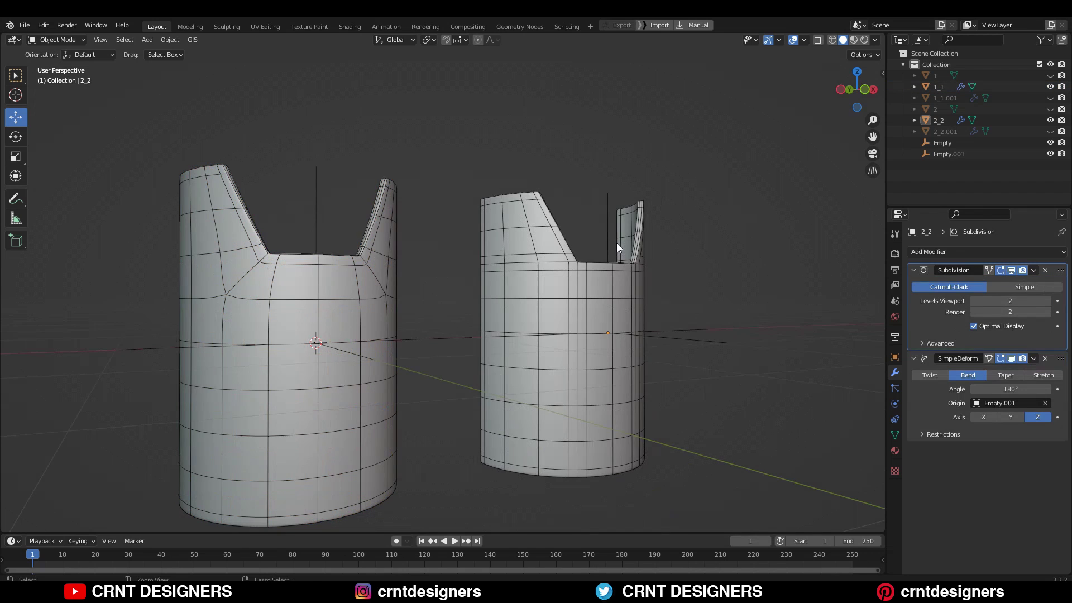
{"action": "key", "text": "ctrl+s"}
{"action": "left_click", "coordinate": [297, 277]}
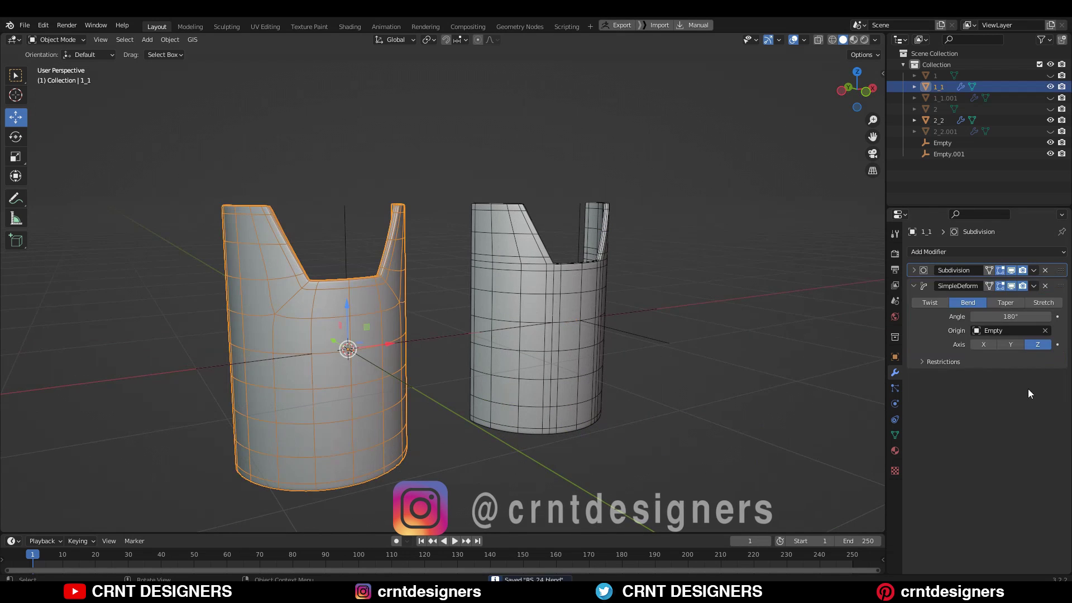